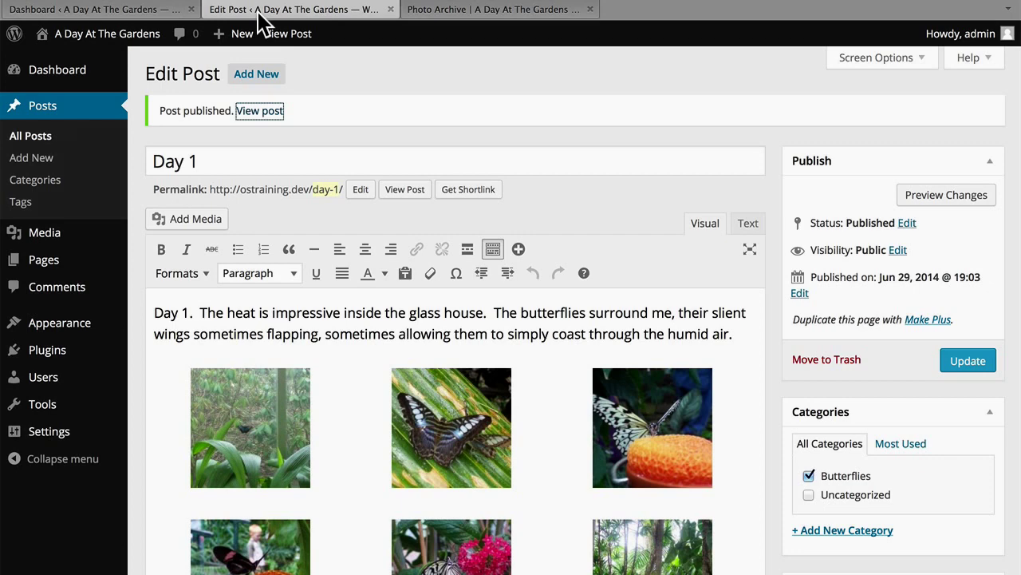
Step: Leave the Day 1 post editor for the dashboard's Plugins > Add New page
click(137, 11)
mouse_move(90, 314)
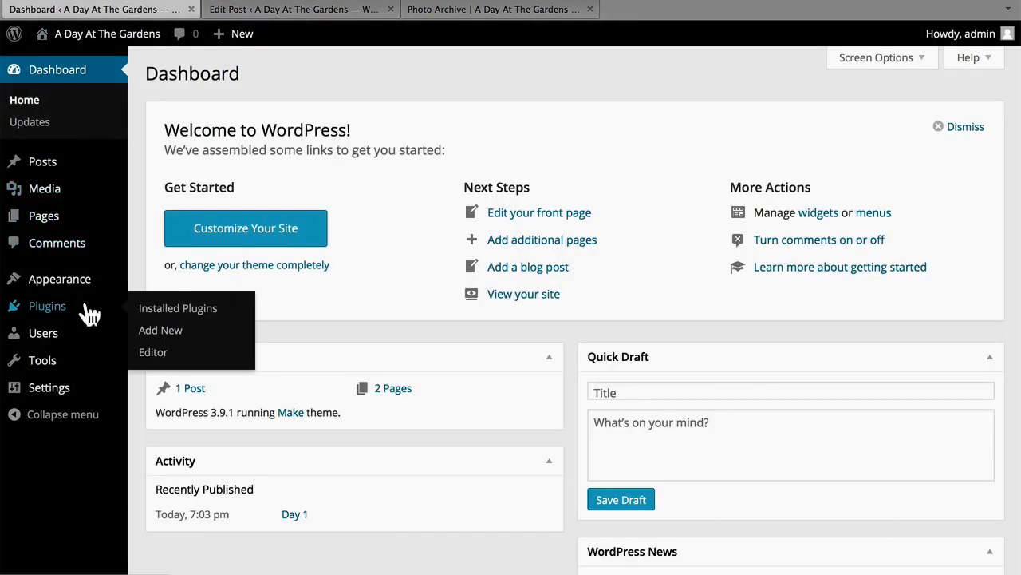
click(160, 330)
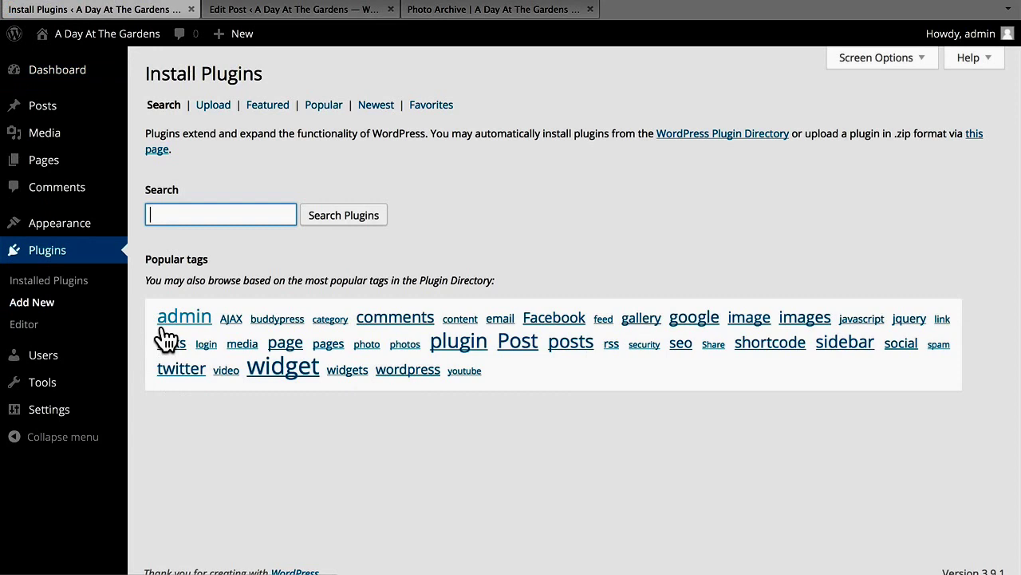
Step: Search for 'jetpack', then install and activate Jetpack by WordPress.com 3.0.2
click(221, 213)
text(jetpack)
key(Return)
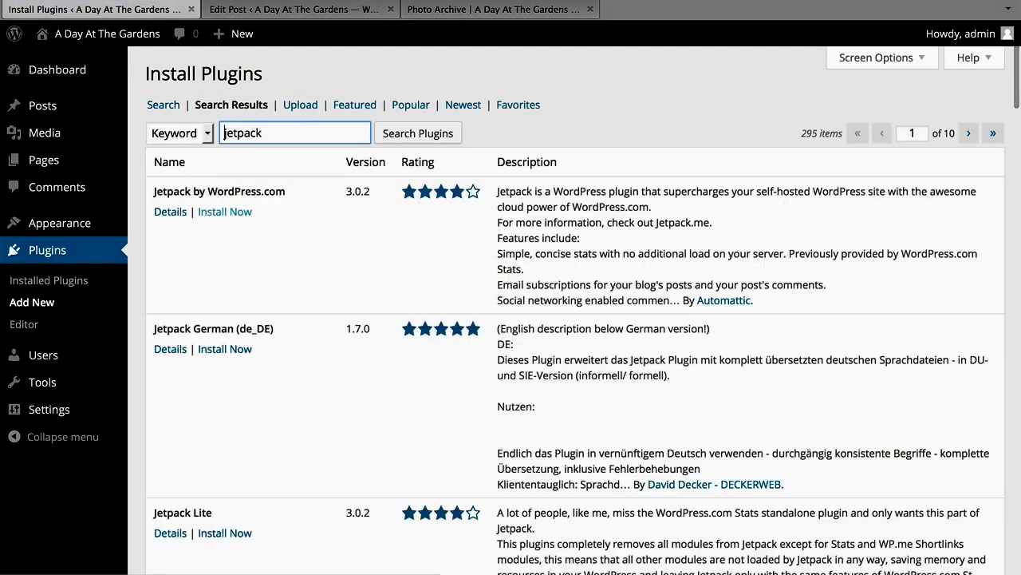
click(231, 214)
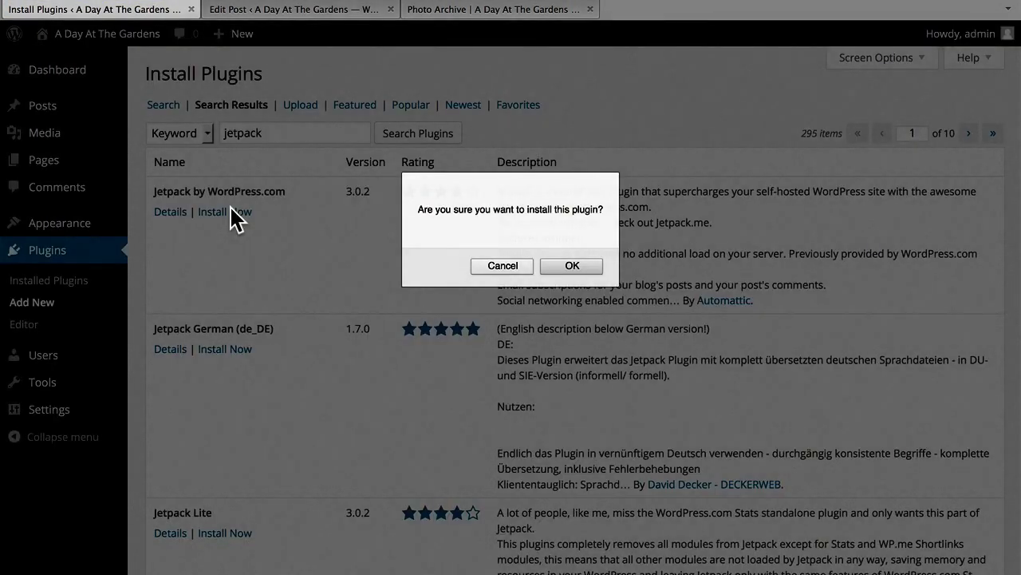
click(570, 267)
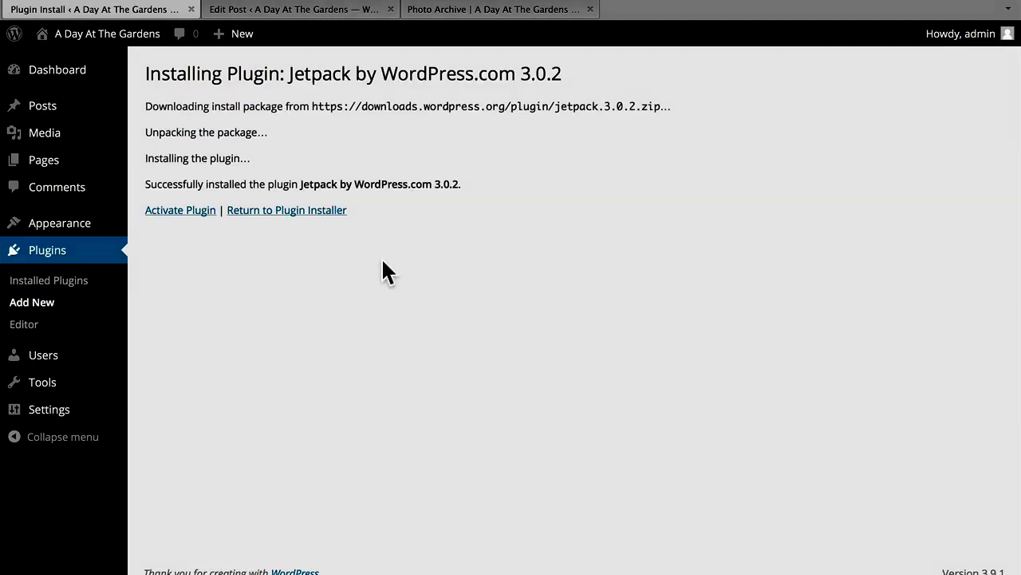
click(201, 212)
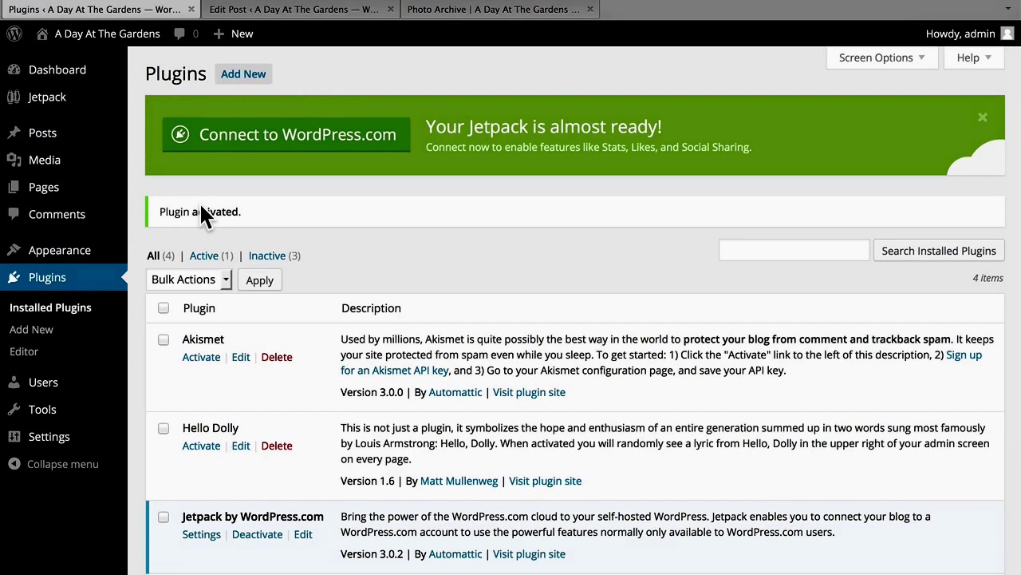
Step: Connect Jetpack to WordPress.com, activate the Tiled Galleries module, and switch to the Day 1 post
click(297, 138)
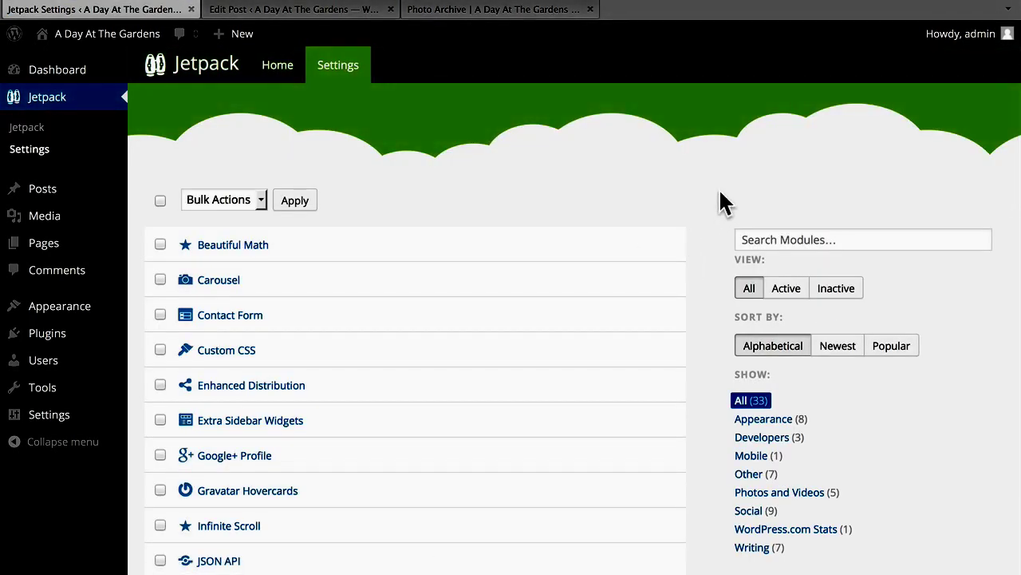
scroll(719, 191, down, 7)
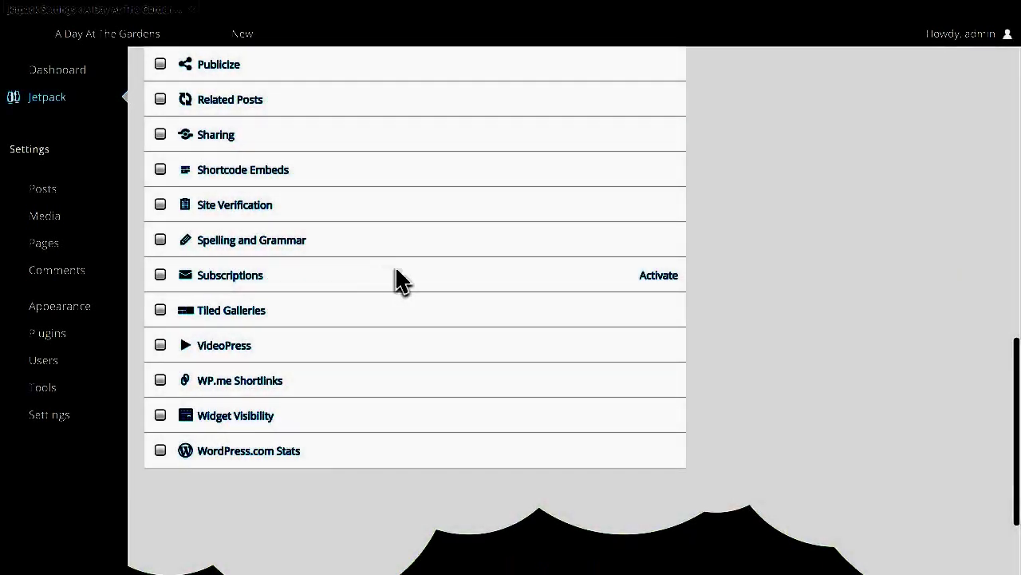
click(160, 310)
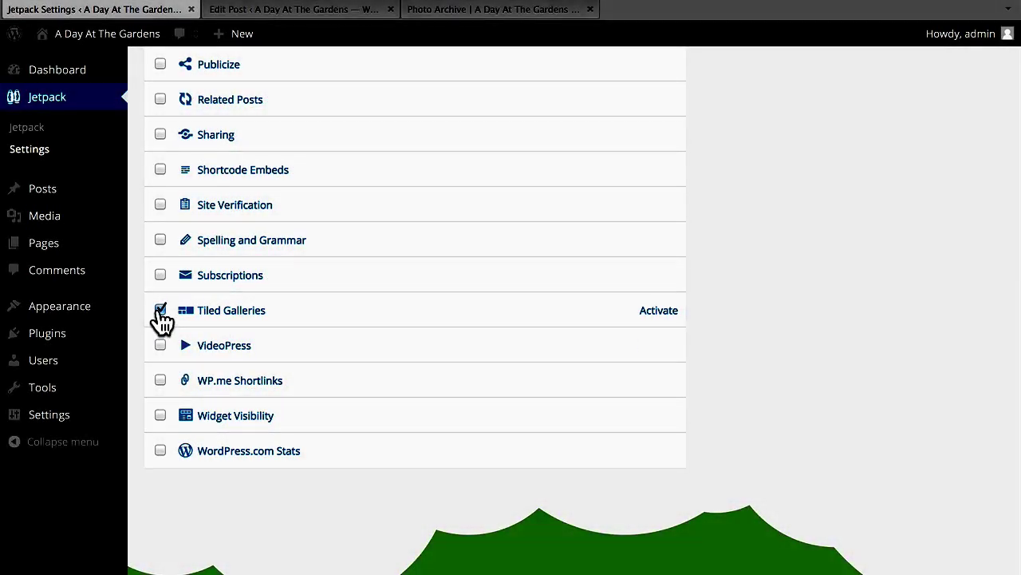
click(661, 314)
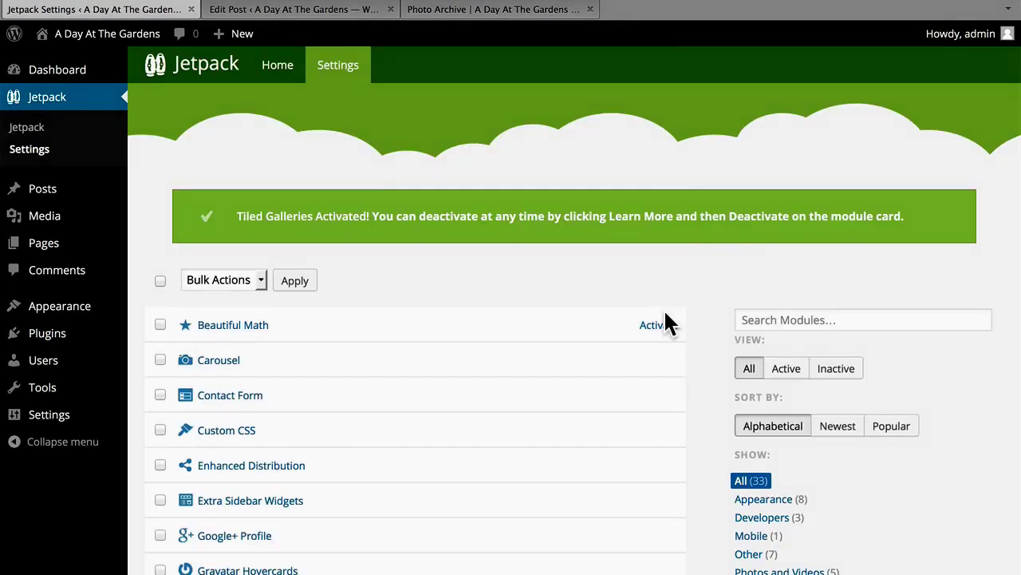
click(490, 9)
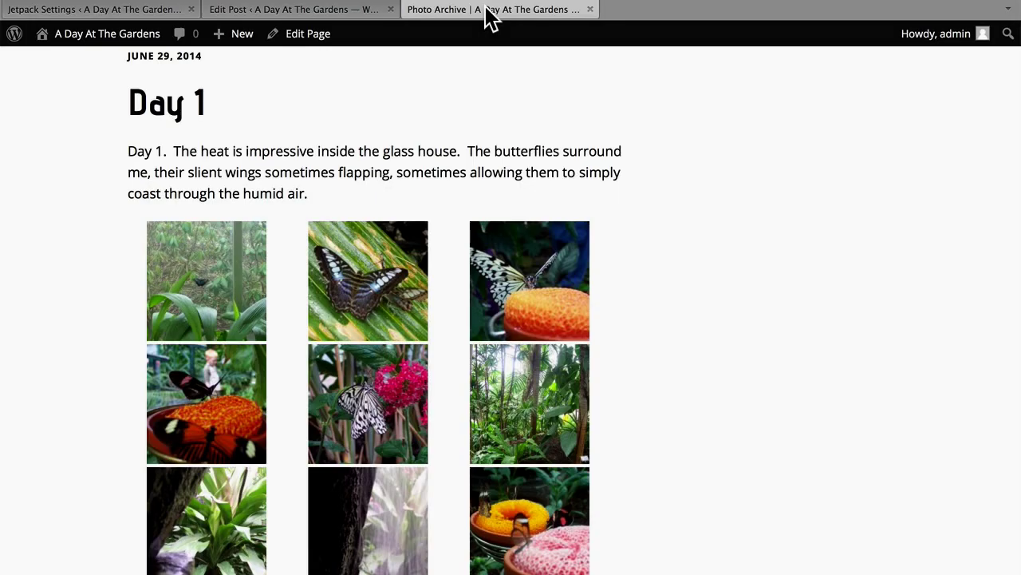
Step: Reload the Day 1 post and check that the gallery is still a square three-column grid
key(super+r)
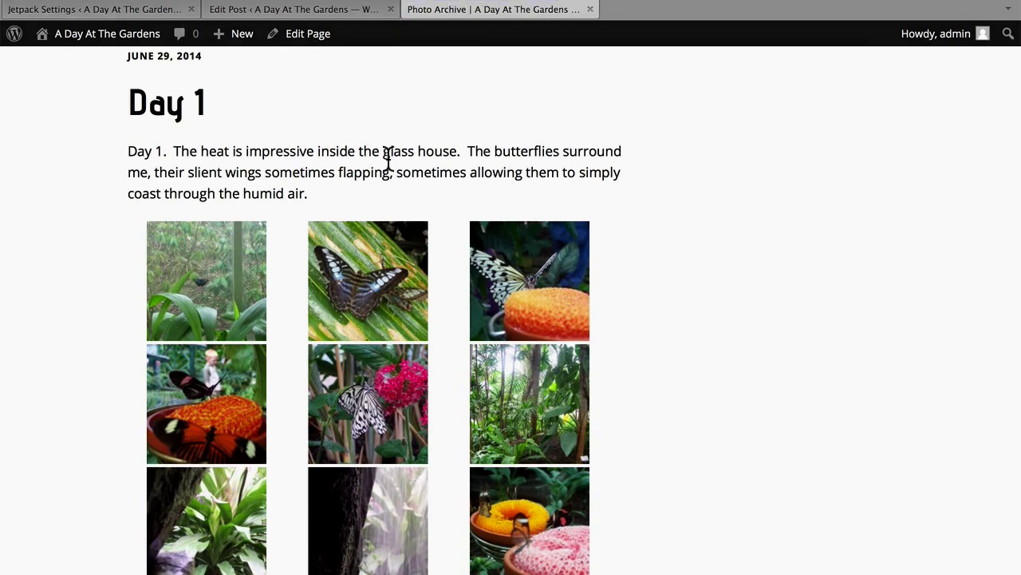
scroll(388, 164, down, 4)
scroll(388, 168, up, 3)
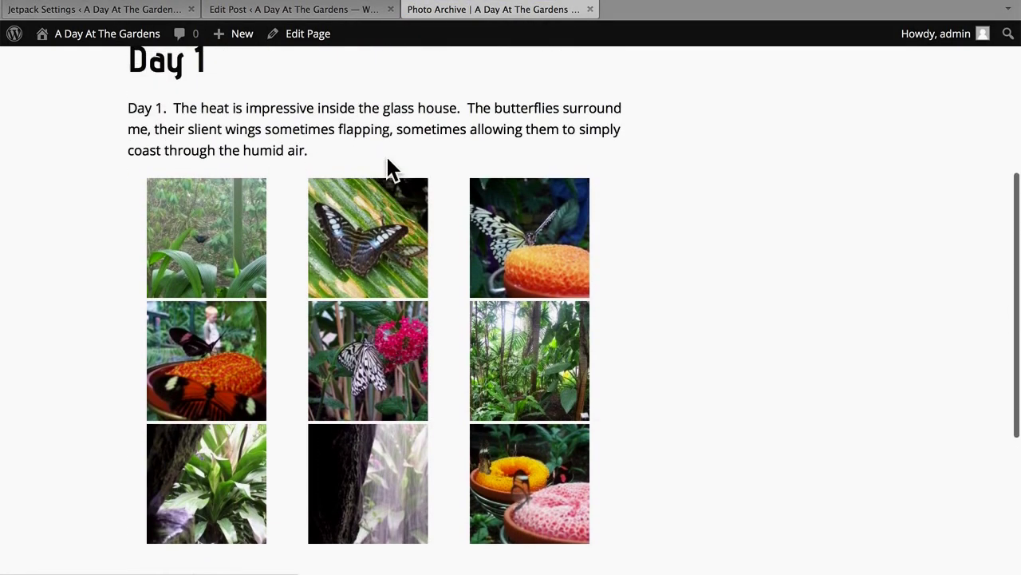
click(288, 11)
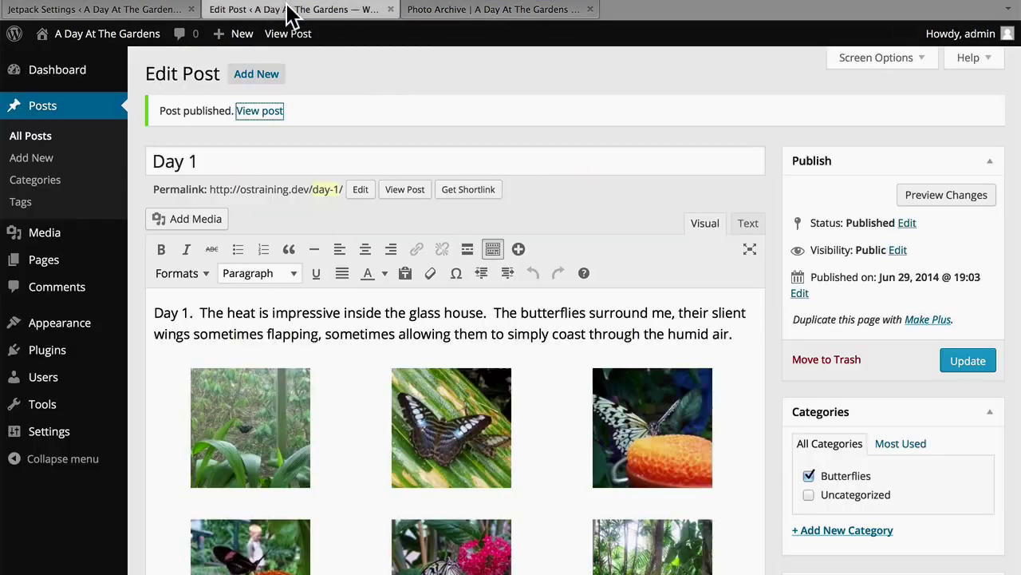
Step: Open the gallery settings, leave the type unchanged, update the post and view it
click(357, 389)
click(881, 228)
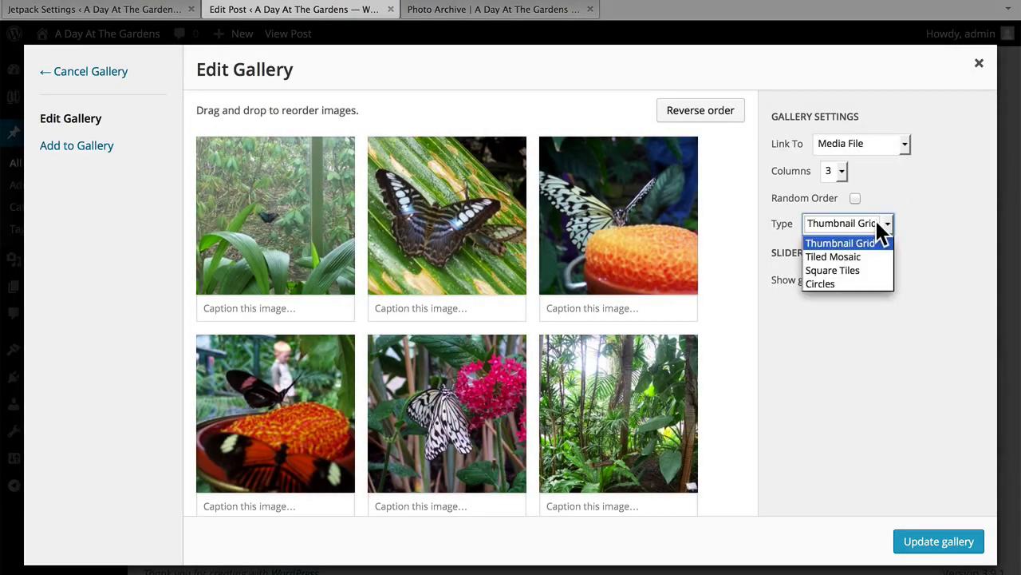
click(877, 223)
click(876, 223)
click(876, 222)
click(916, 541)
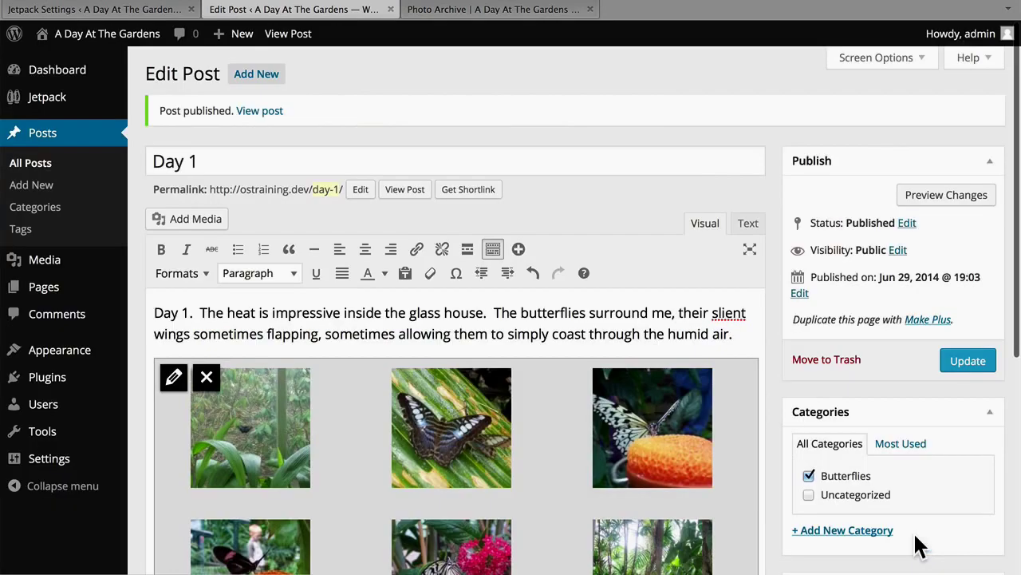
click(962, 365)
click(499, 11)
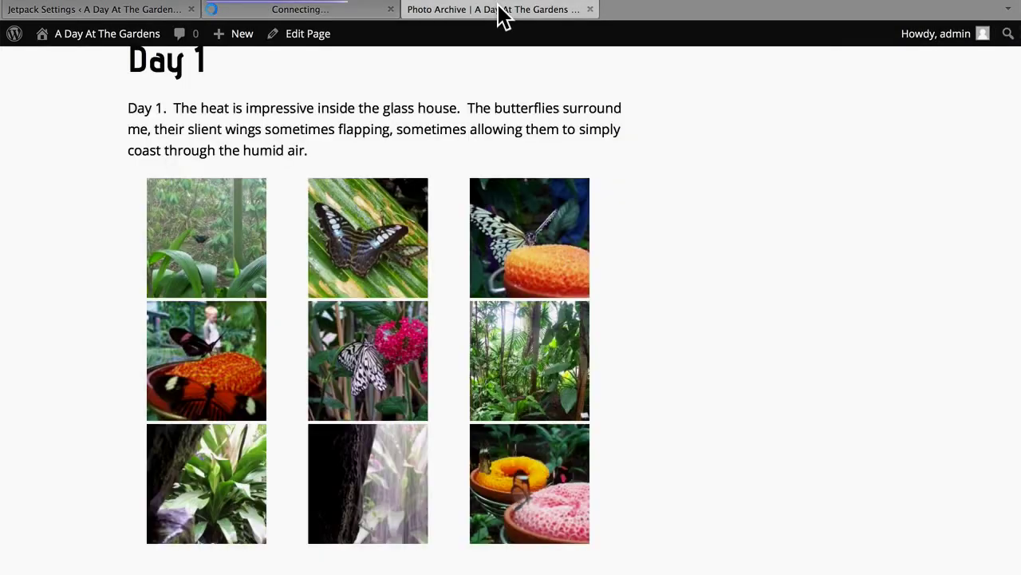
Step: Set the Day 1 gallery type to Tiled Mosaic, update the post, and view it
click(307, 11)
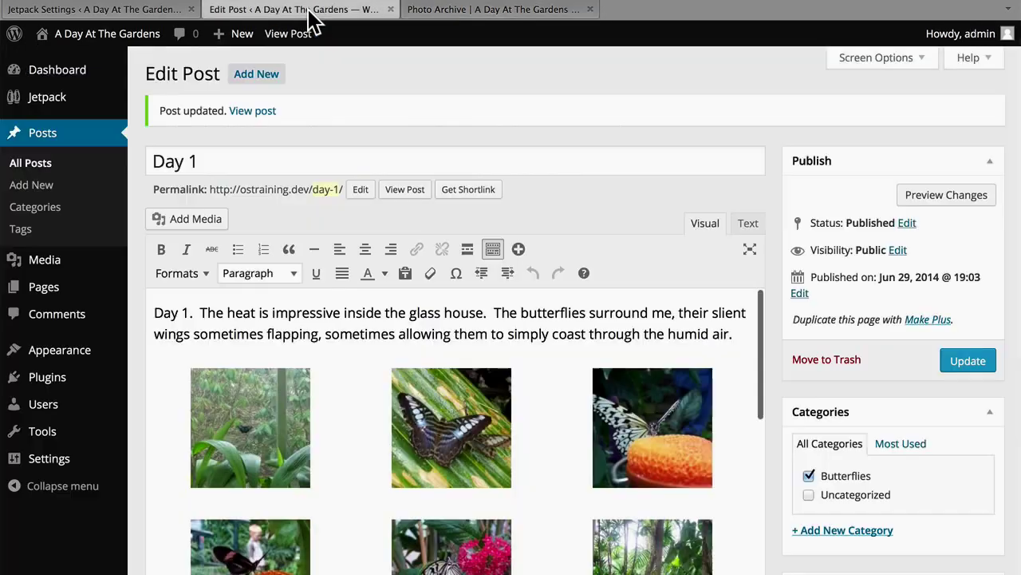
click(207, 373)
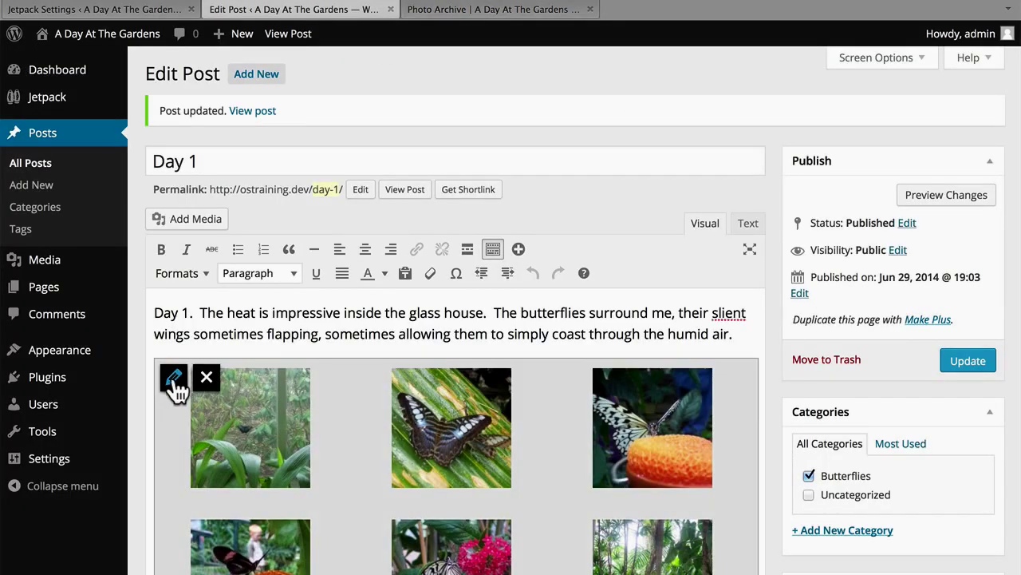
click(178, 381)
click(859, 225)
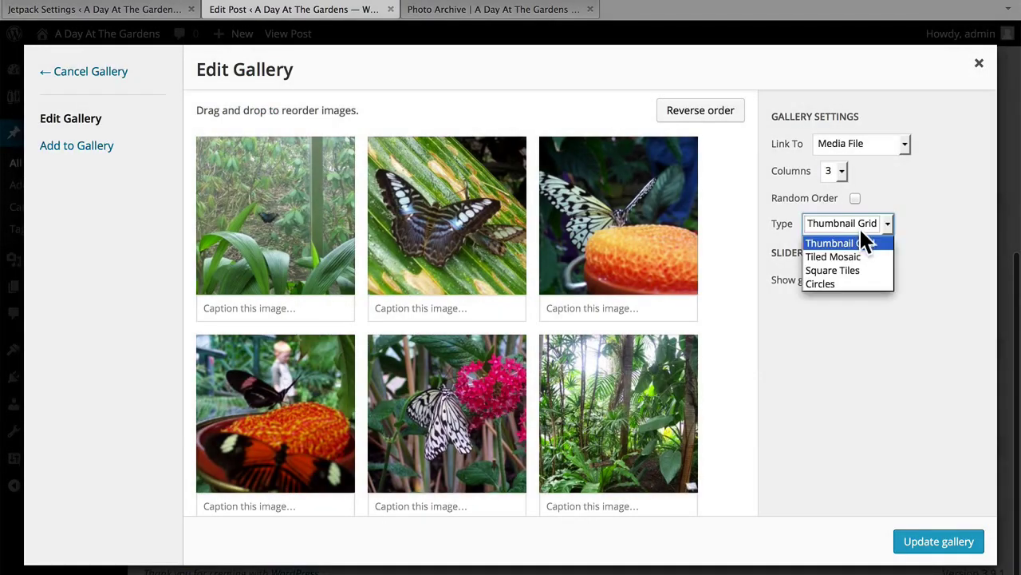
click(849, 253)
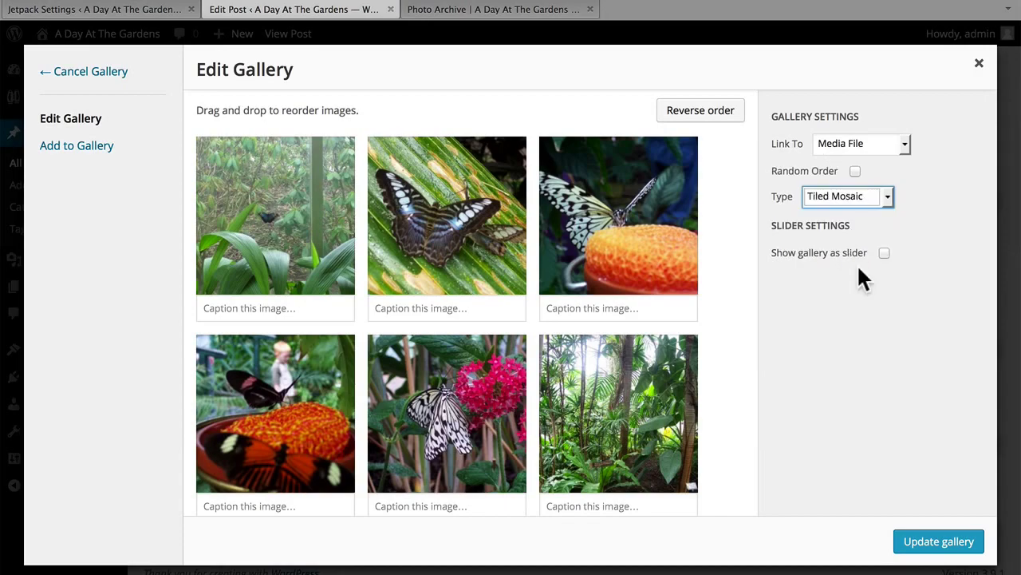
click(940, 542)
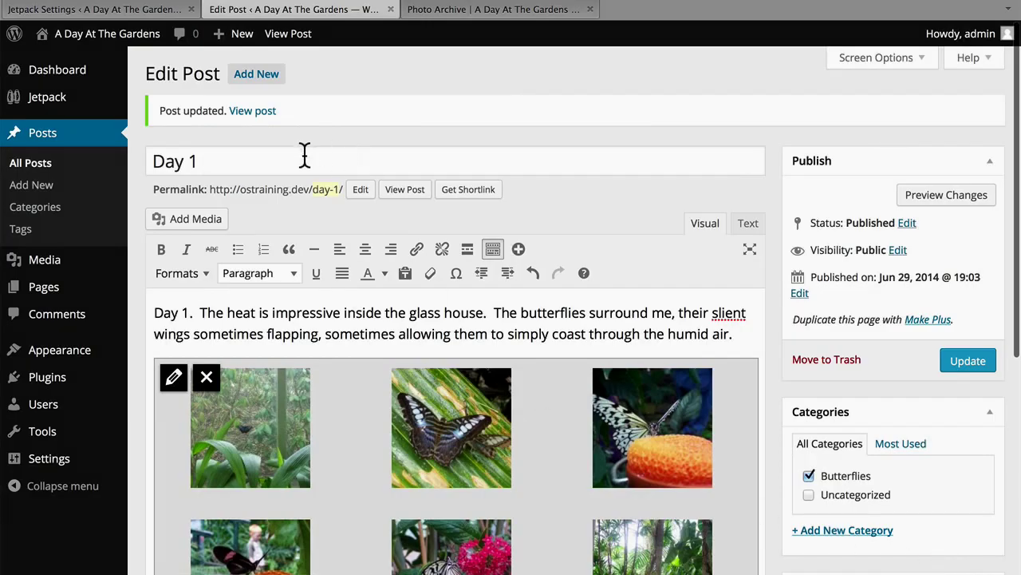
click(958, 371)
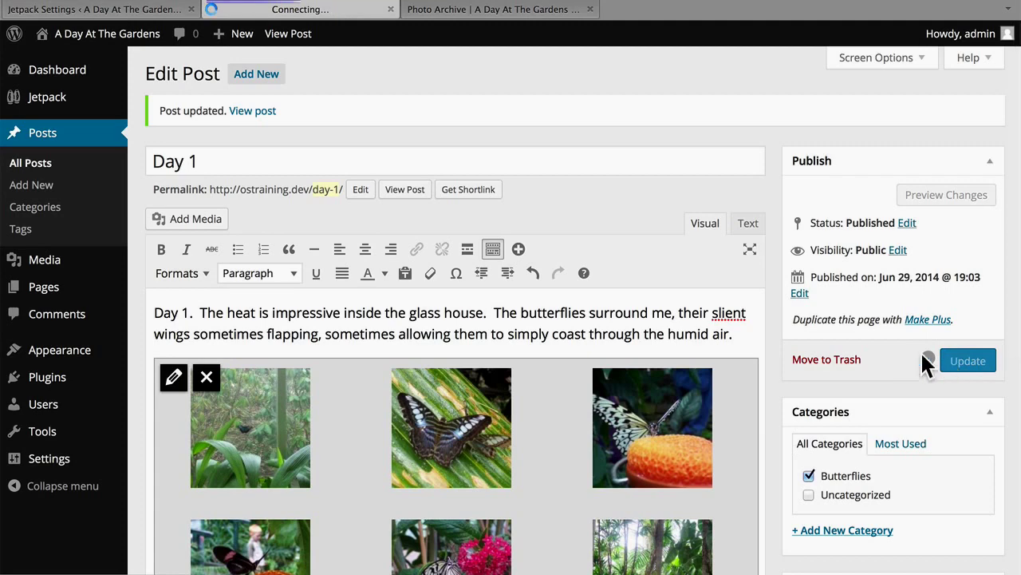
click(484, 12)
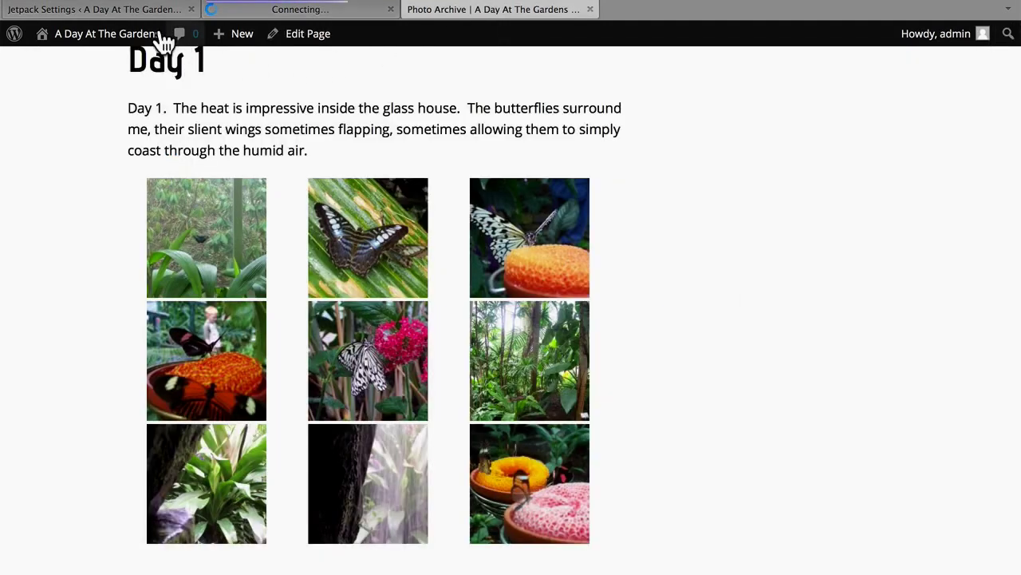
Step: Reload the Day 1 post and scroll through the new tiled mosaic gallery
key(ctrl+r)
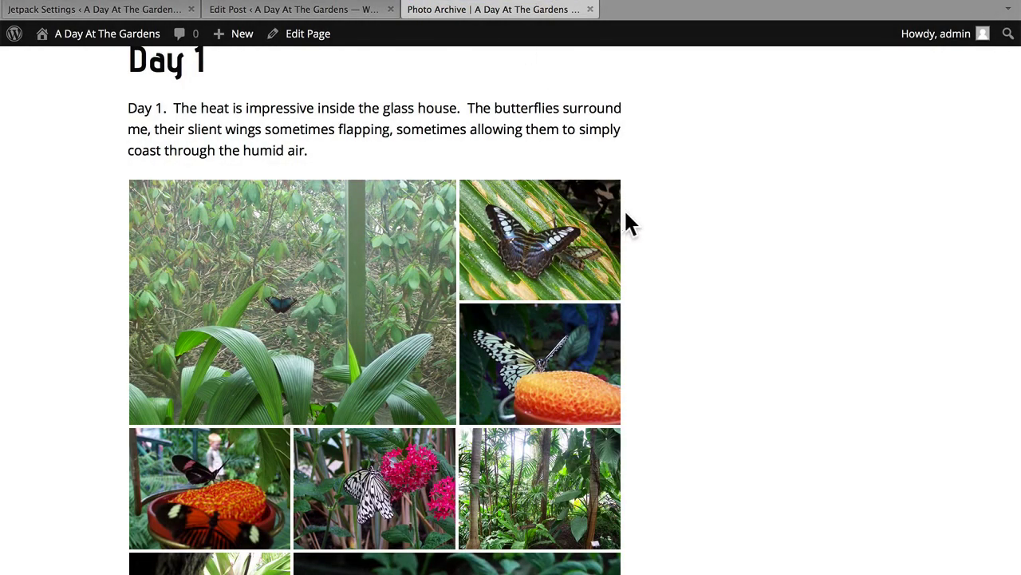
scroll(725, 269, down, 5)
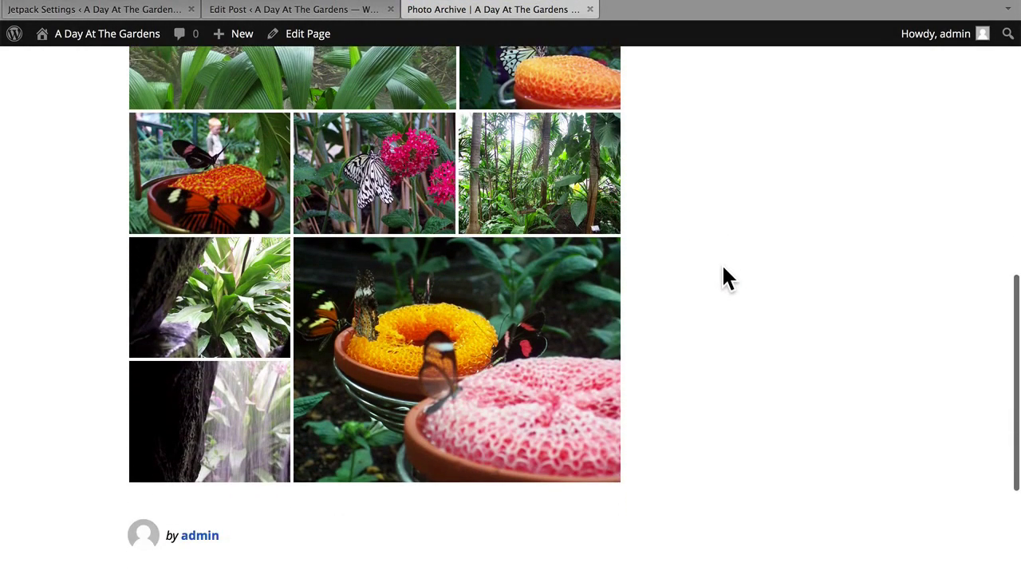
scroll(727, 278, up, 7)
scroll(778, 170, down, 2)
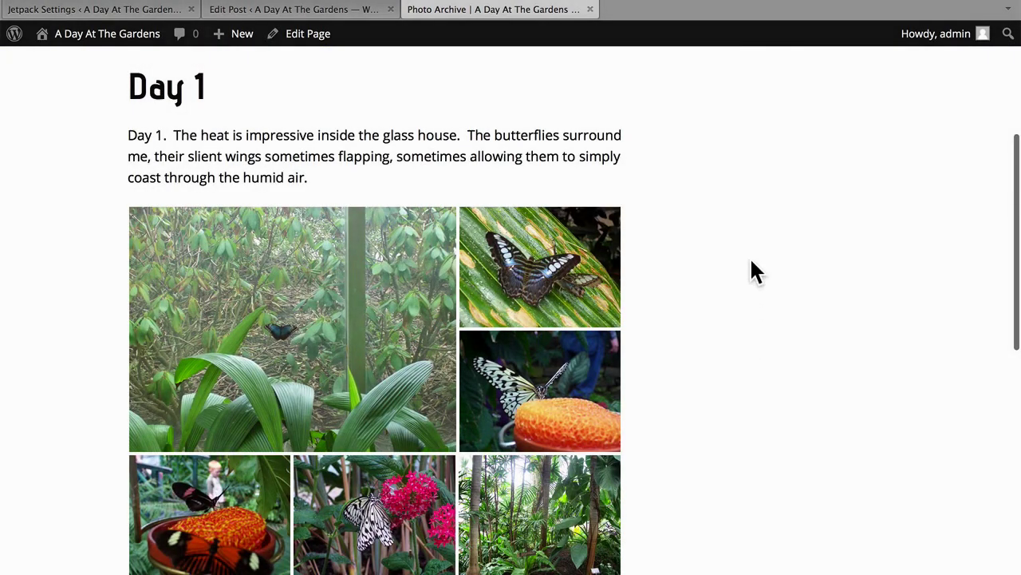
scroll(752, 261, down, 3)
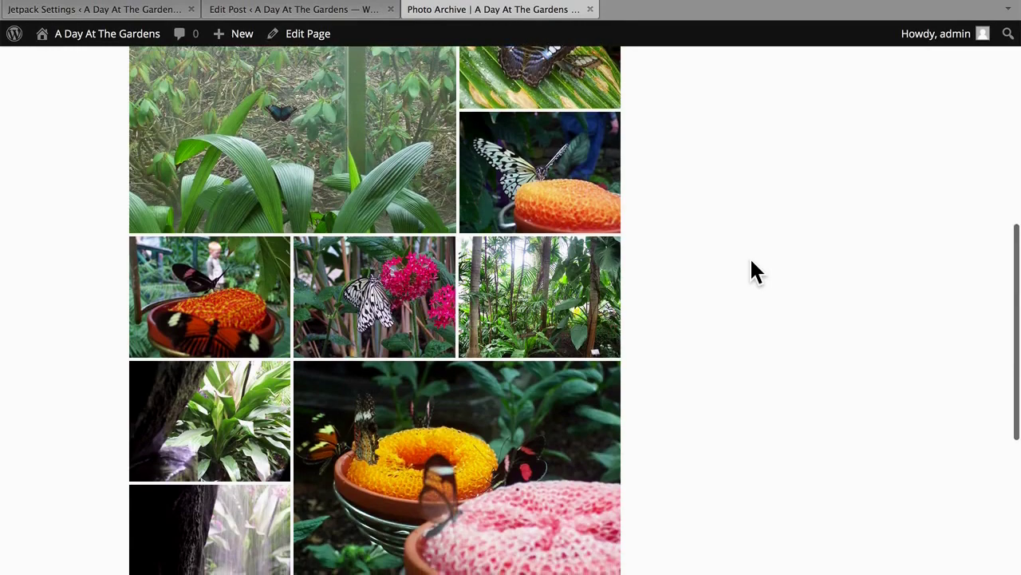
scroll(751, 260, up, 4)
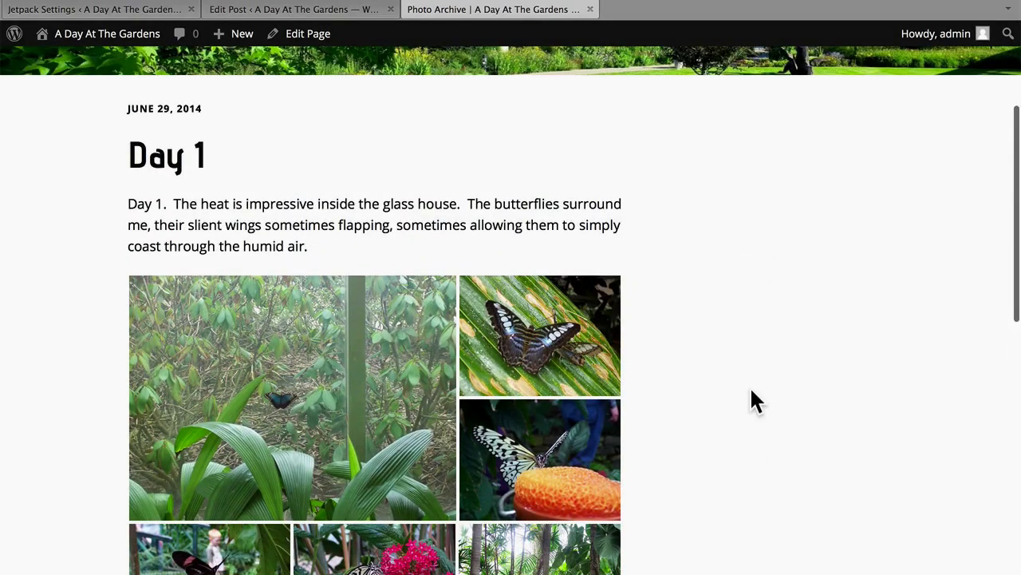
scroll(751, 390, down, 6)
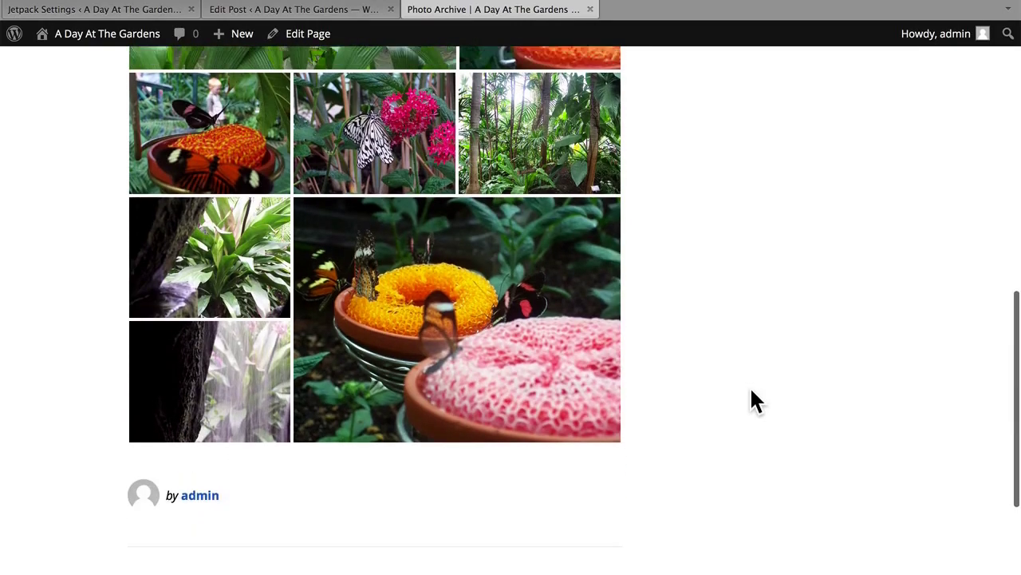
scroll(751, 390, up, 4)
Step: View the large garden photo full-size, then return to the gallery and the post editor
click(327, 266)
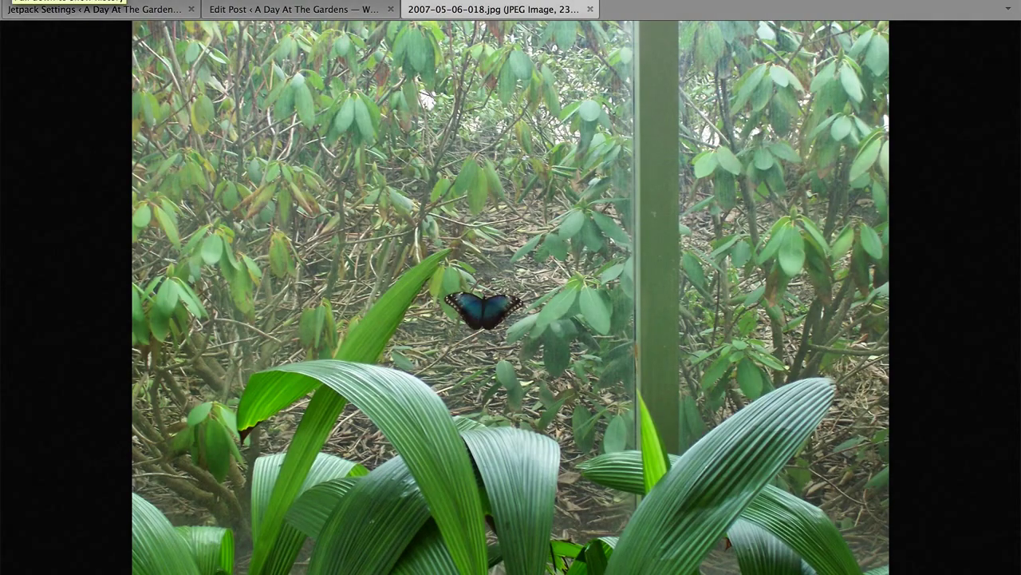
click(12, 0)
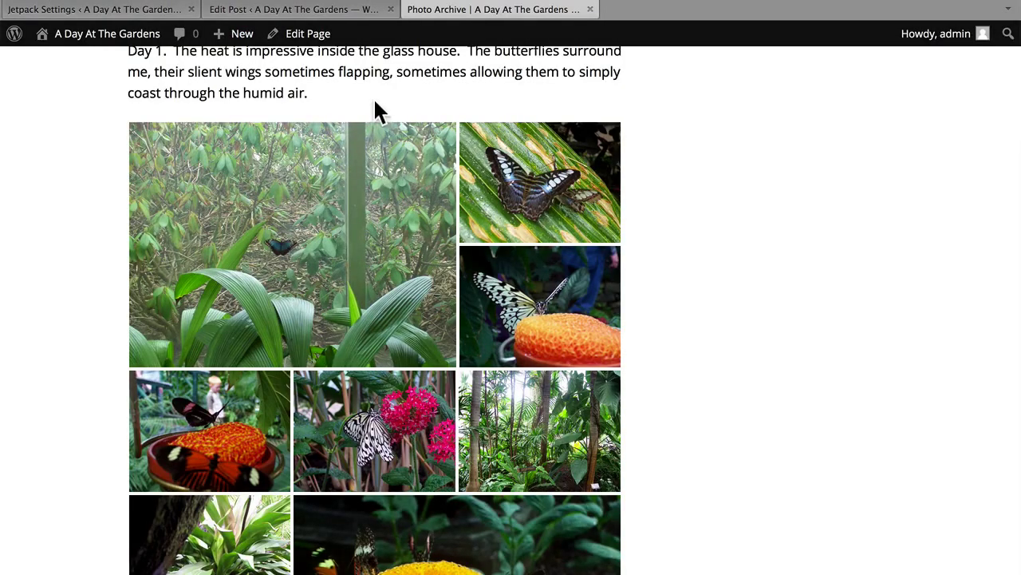
click(303, 10)
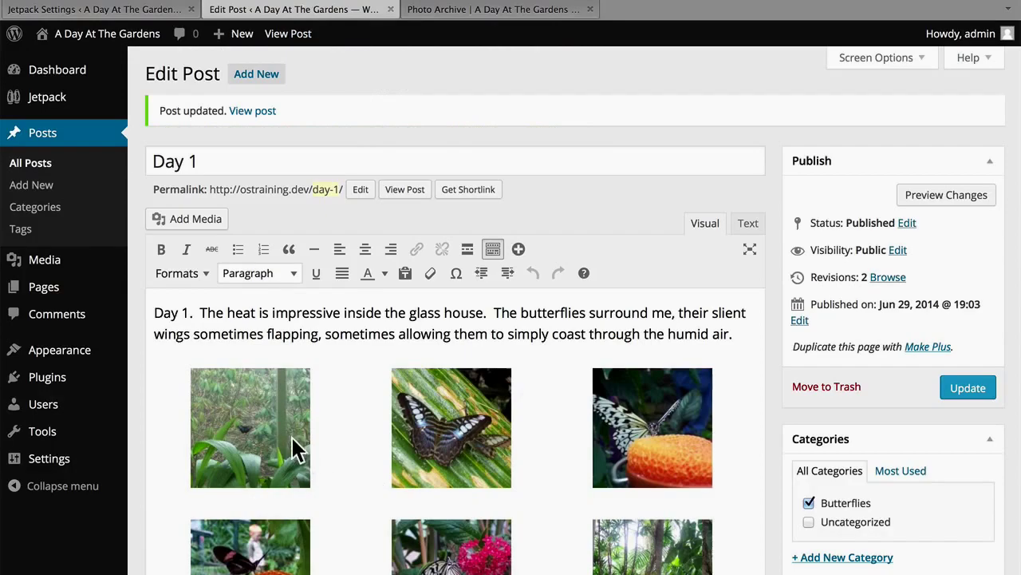
Step: Set the Day 1 gallery type to Square Tiles and update the post
click(291, 434)
click(176, 377)
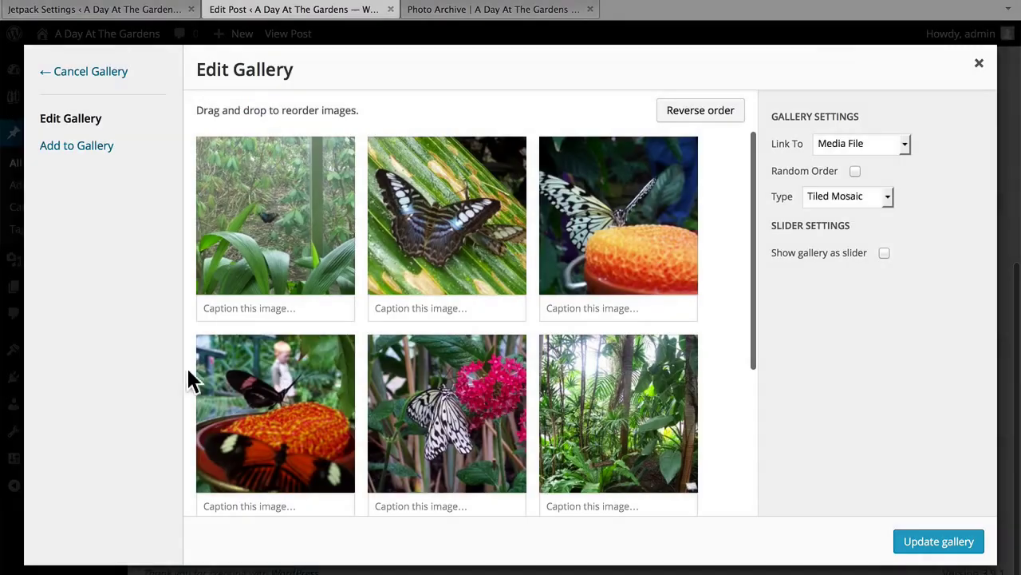
click(864, 200)
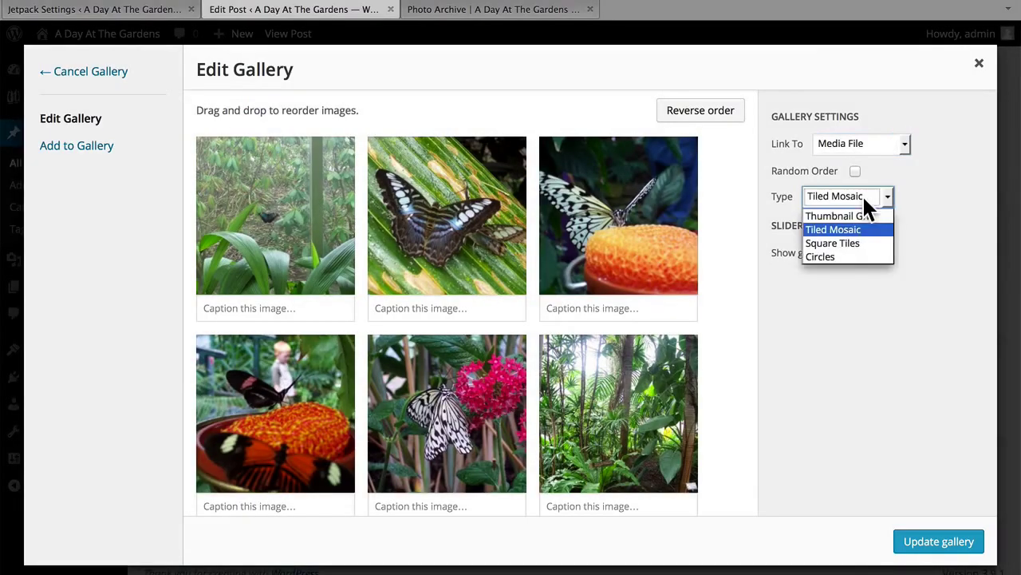
click(857, 240)
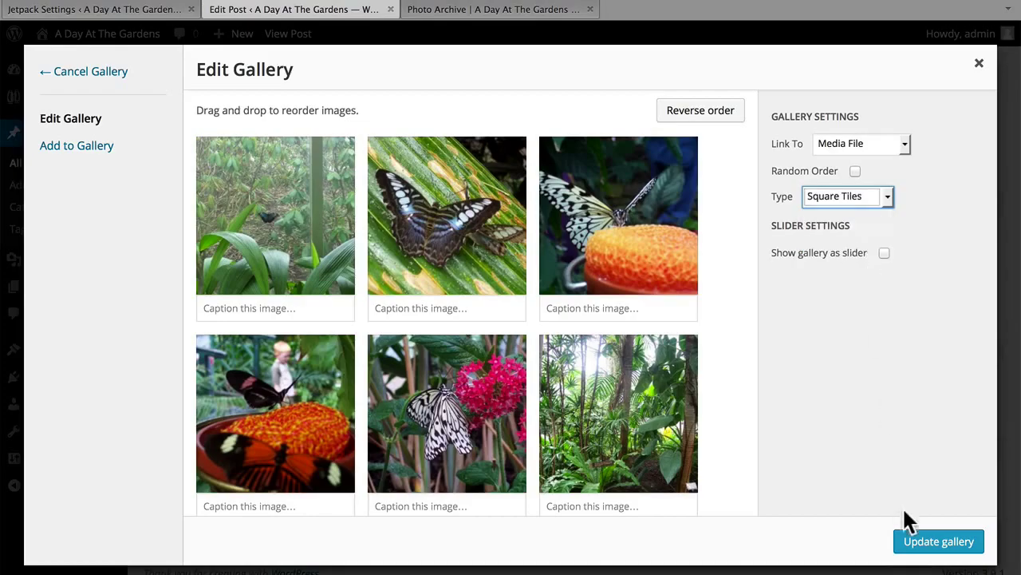
click(911, 546)
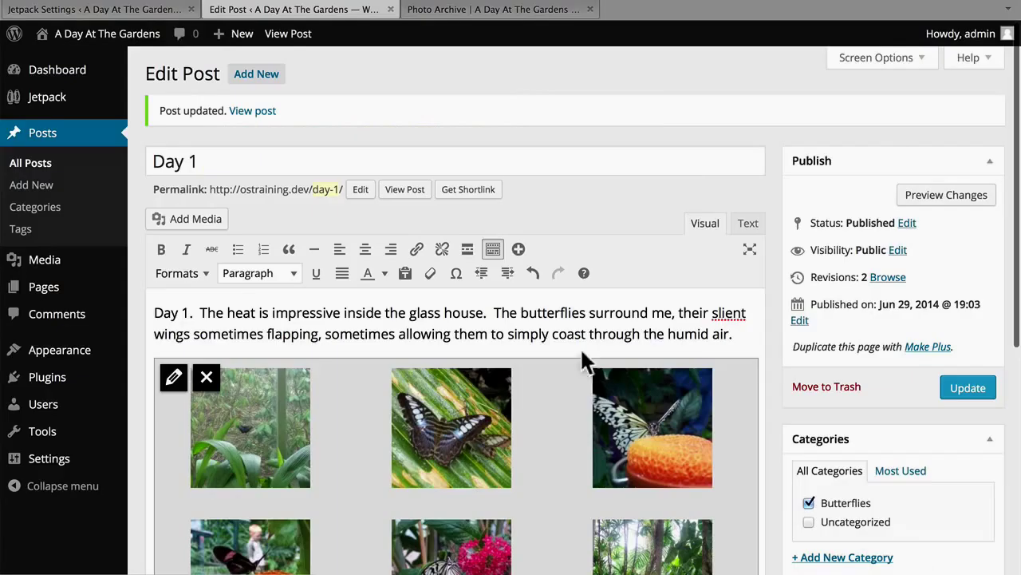
click(968, 388)
Step: View the live Day 1 post and scroll over the Square Tiles gallery
click(500, 23)
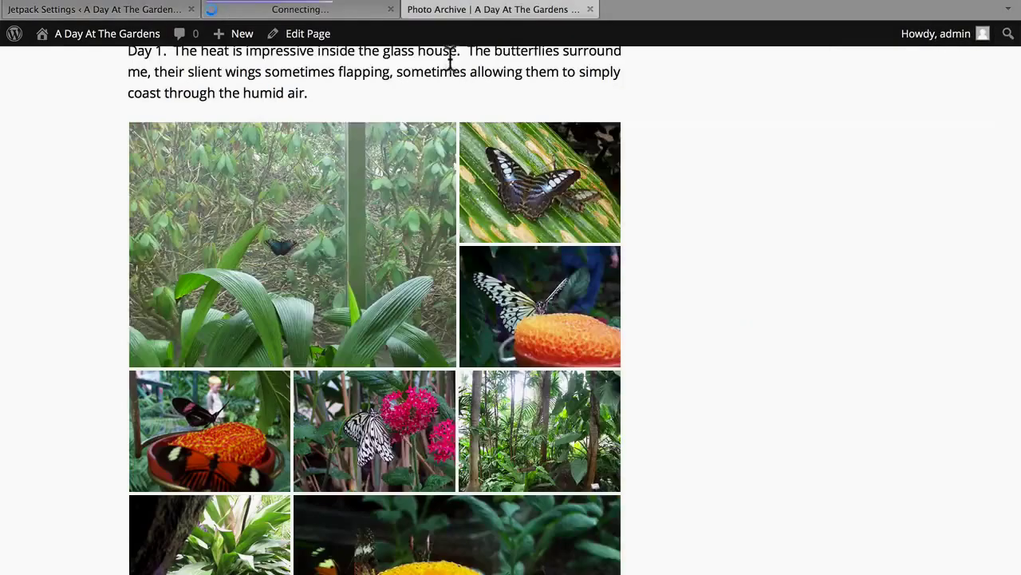
scroll(76, 301, down, 4)
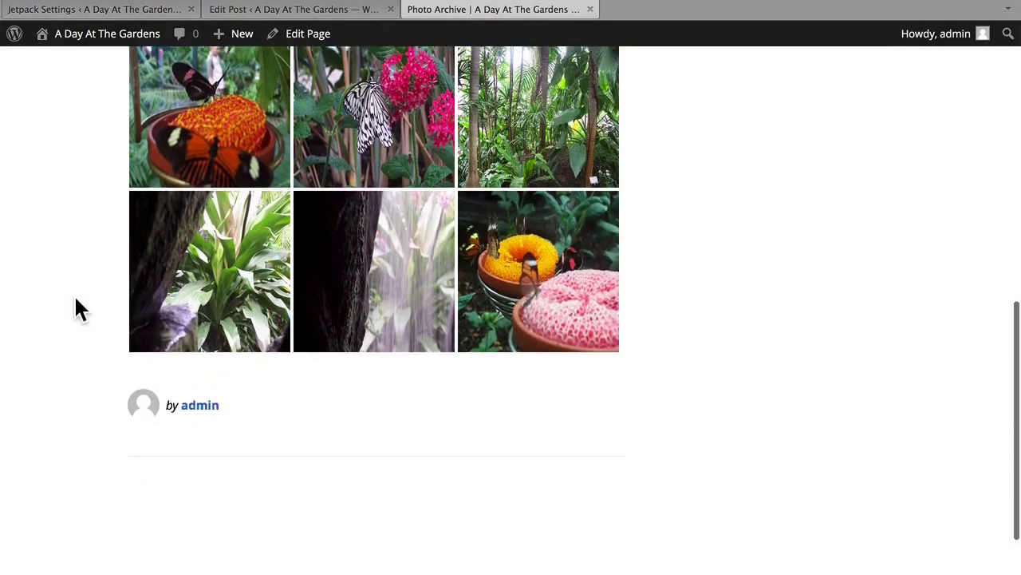
scroll(76, 301, up, 5)
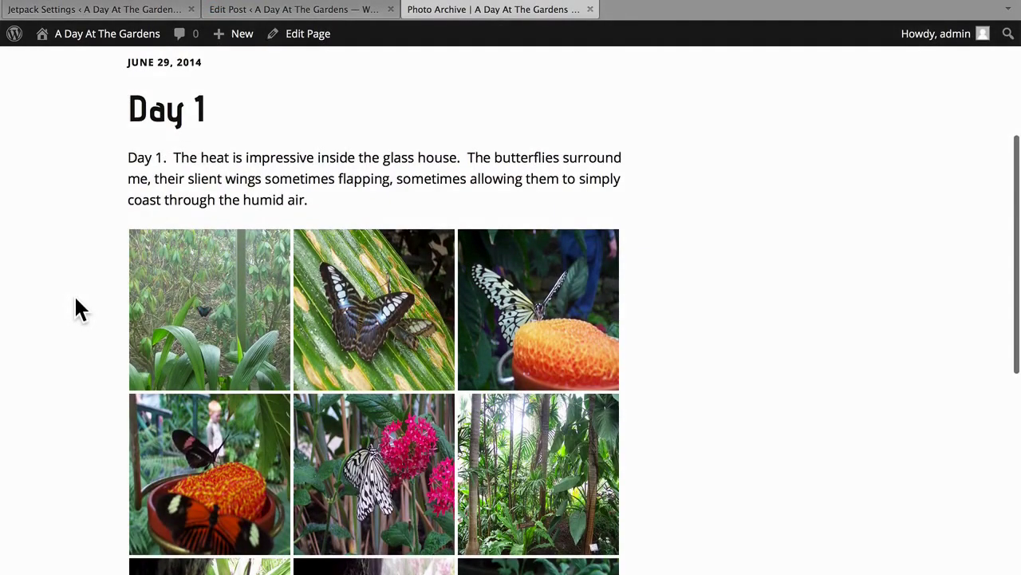
Step: Back in the editor, set the Day 1 gallery type to Circles and update the post
click(308, 11)
click(272, 401)
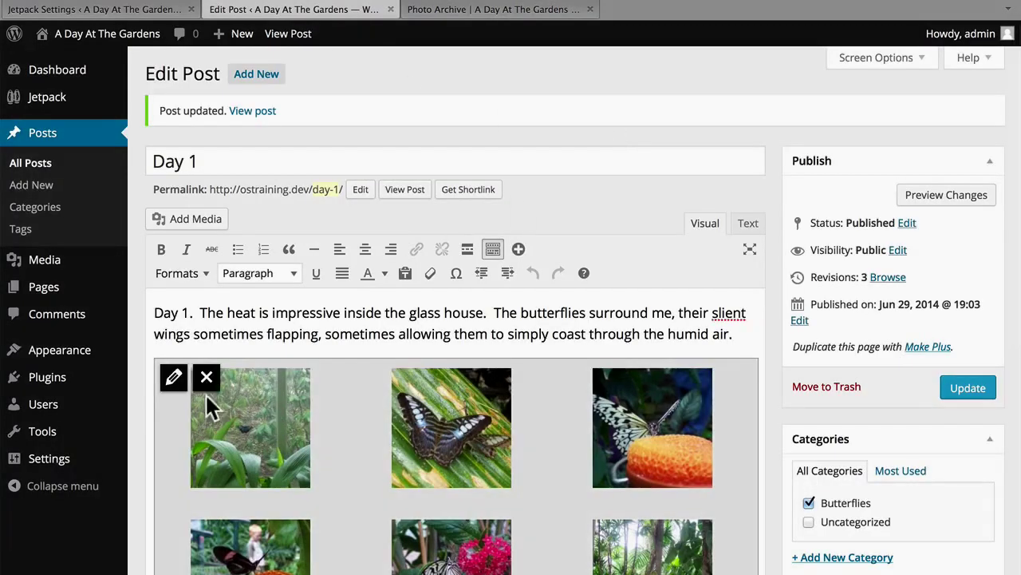
click(173, 372)
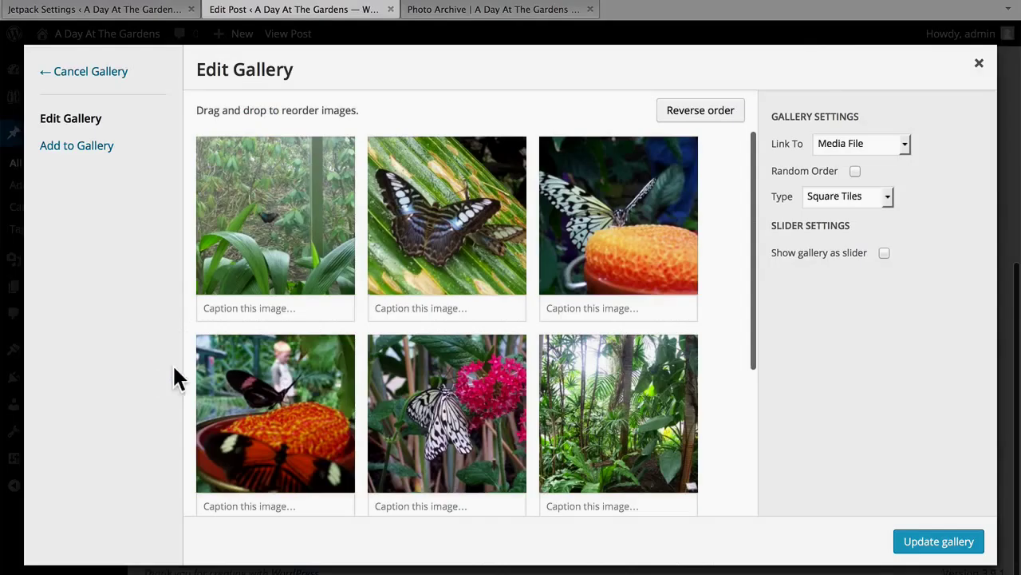
click(860, 191)
click(822, 257)
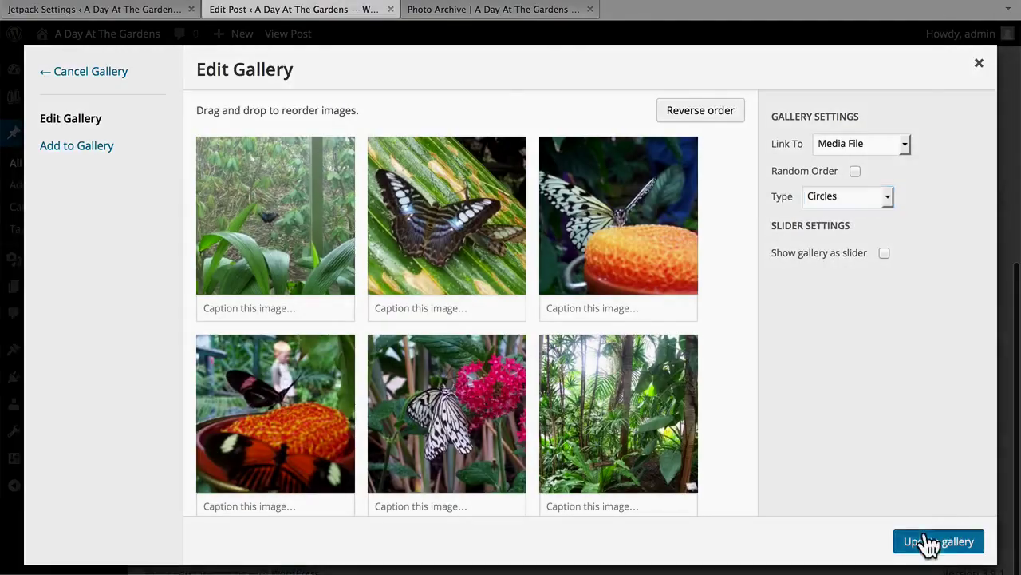
click(928, 542)
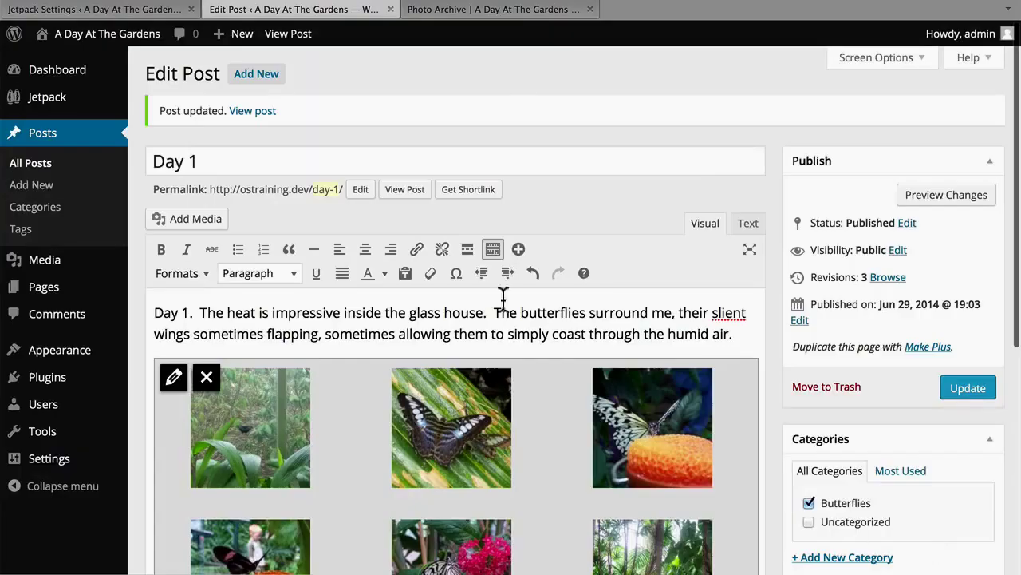
click(960, 391)
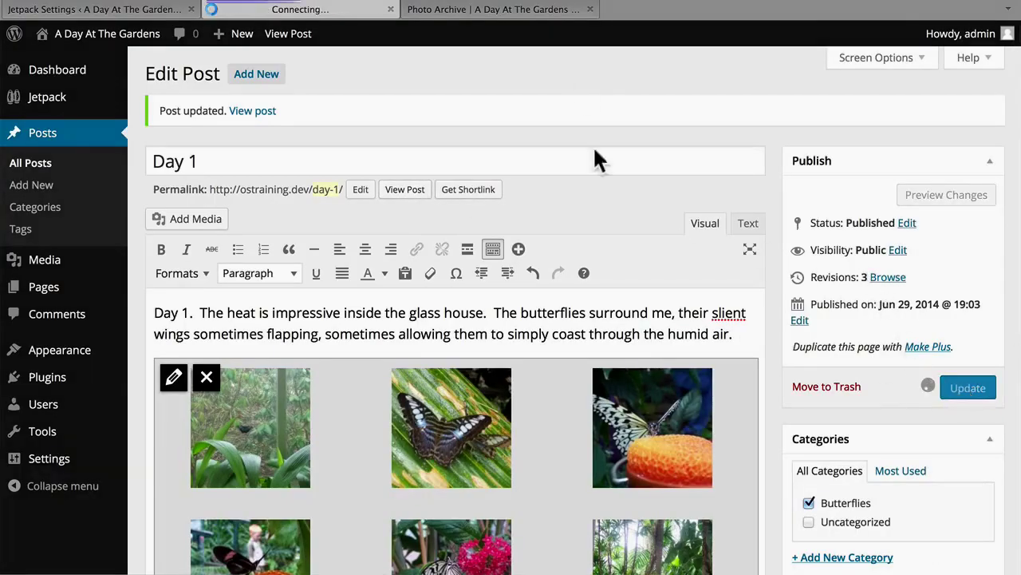
Step: Reload the live Day 1 post to see the round thumbnails, then return to the editor
click(483, 12)
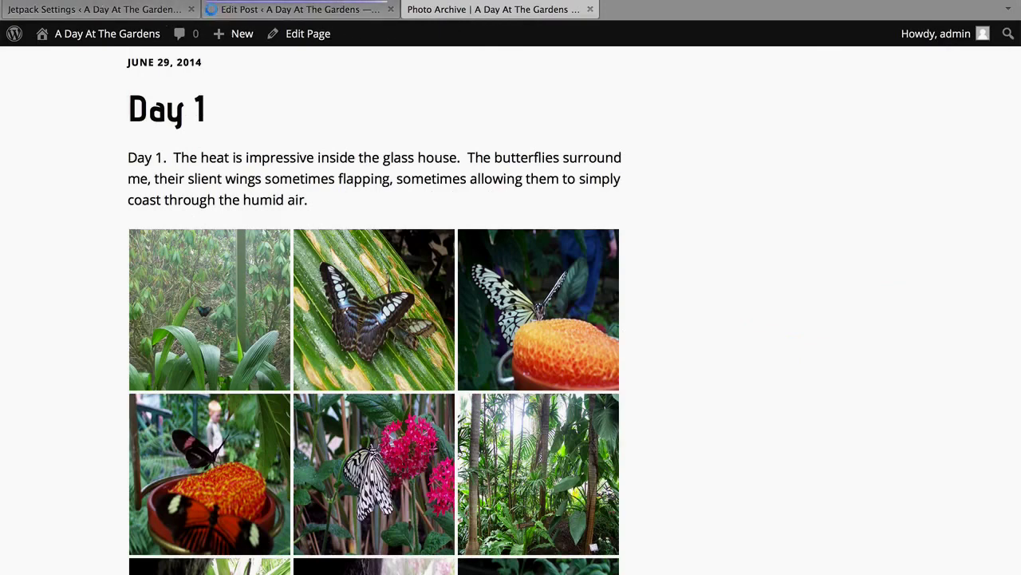
key(super+r)
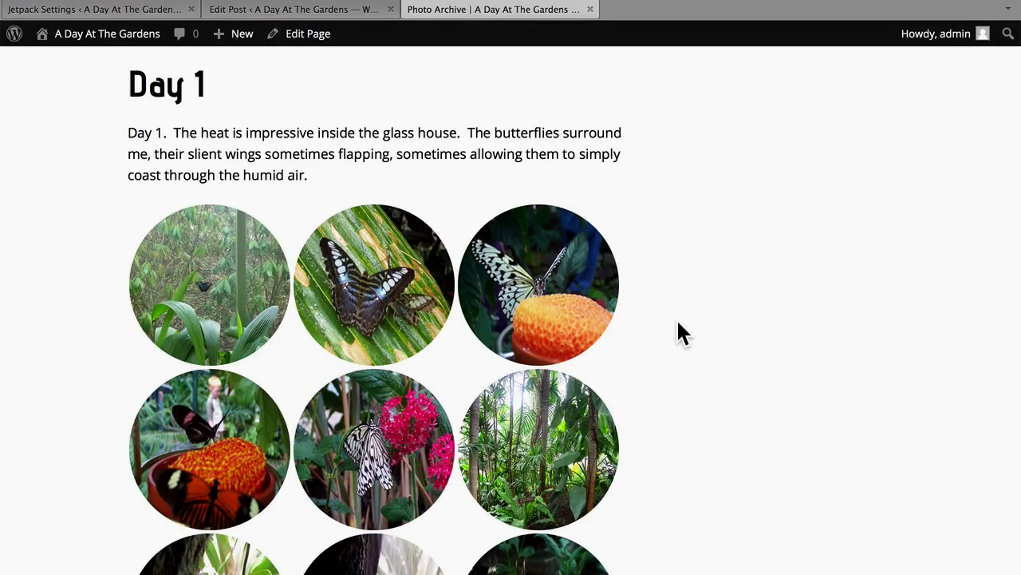
click(293, 14)
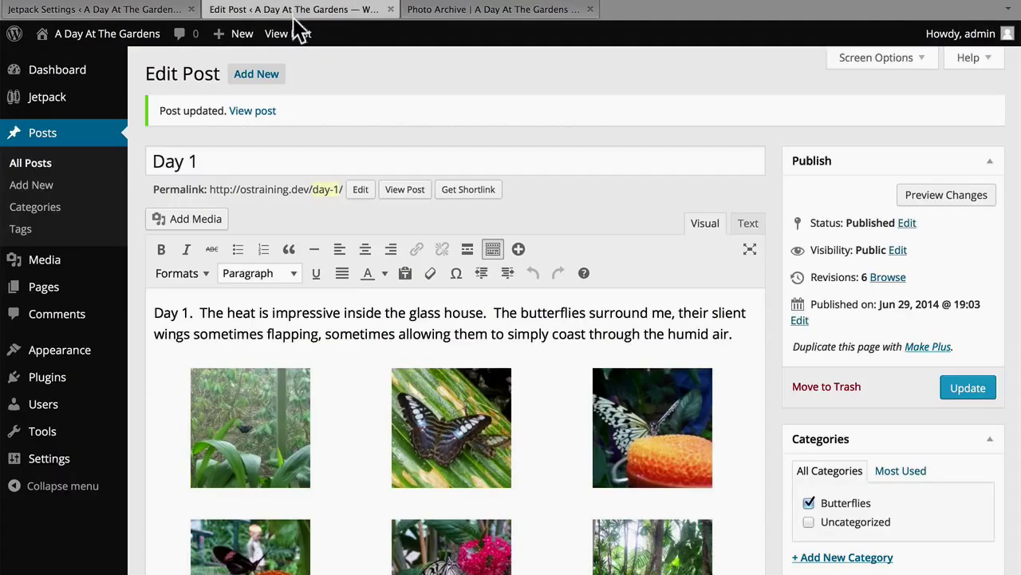
Step: Set the Day 1 gallery type back to Tiled Mosaic and update the post
click(245, 431)
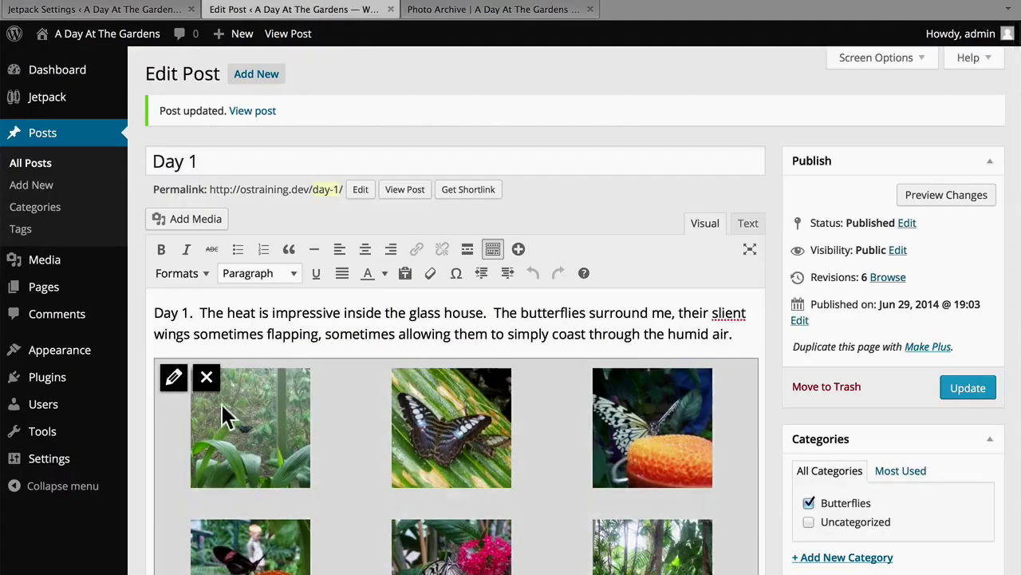
click(171, 379)
click(840, 197)
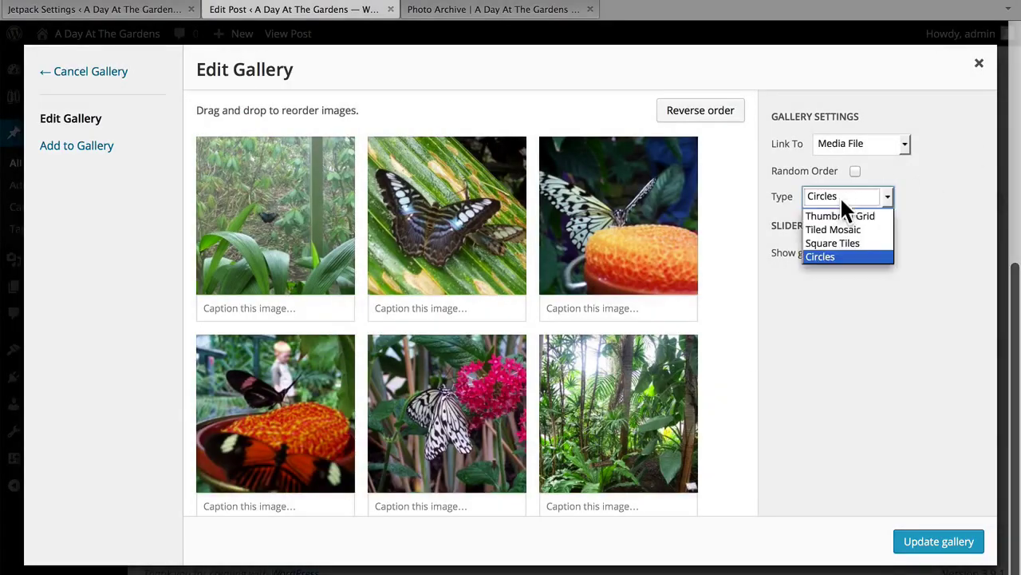
click(838, 227)
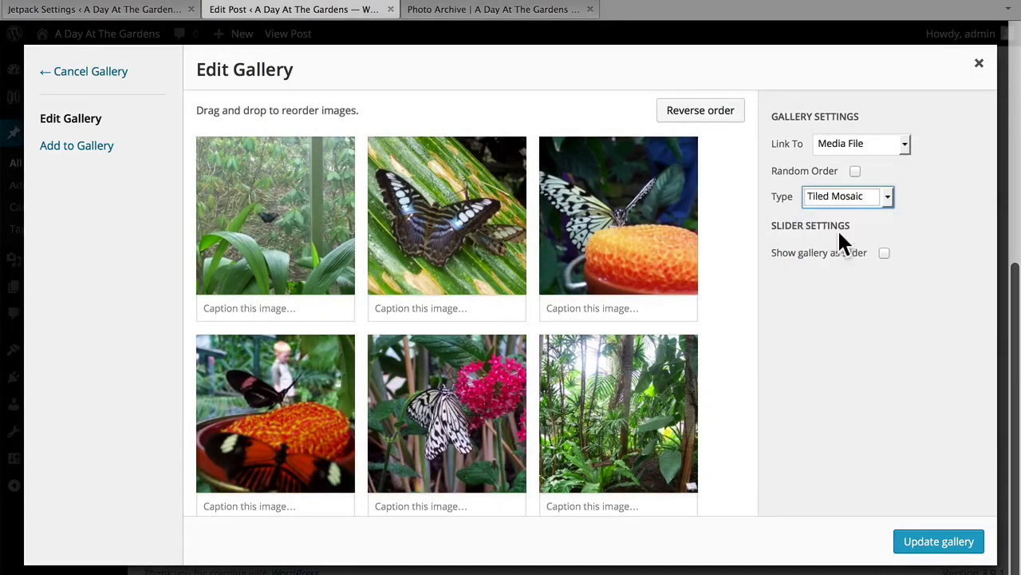
click(917, 543)
click(968, 388)
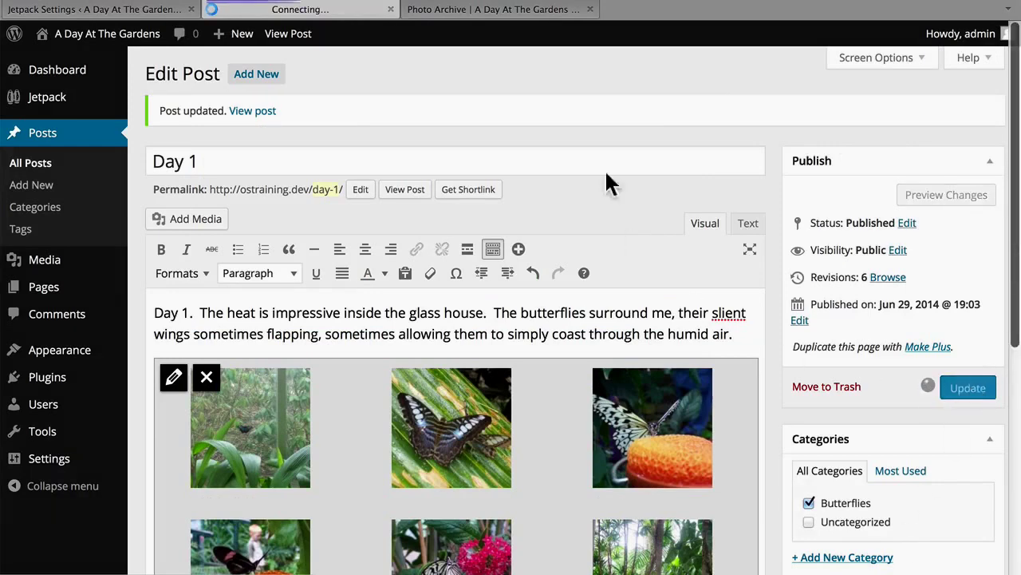
Step: Reload the live Day 1 post and scroll through the tiled mosaic gallery
click(496, 16)
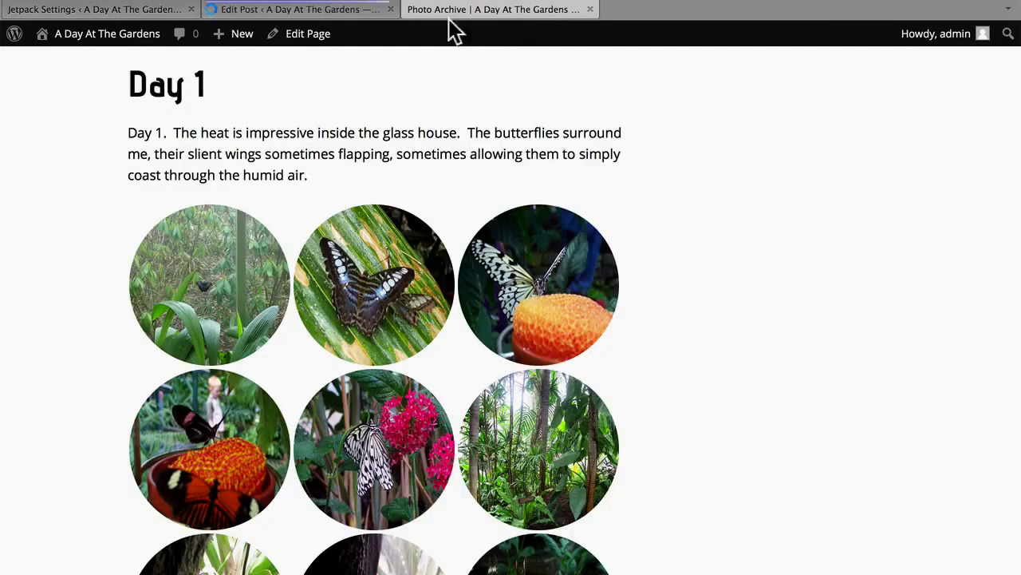
key(ctrl+r)
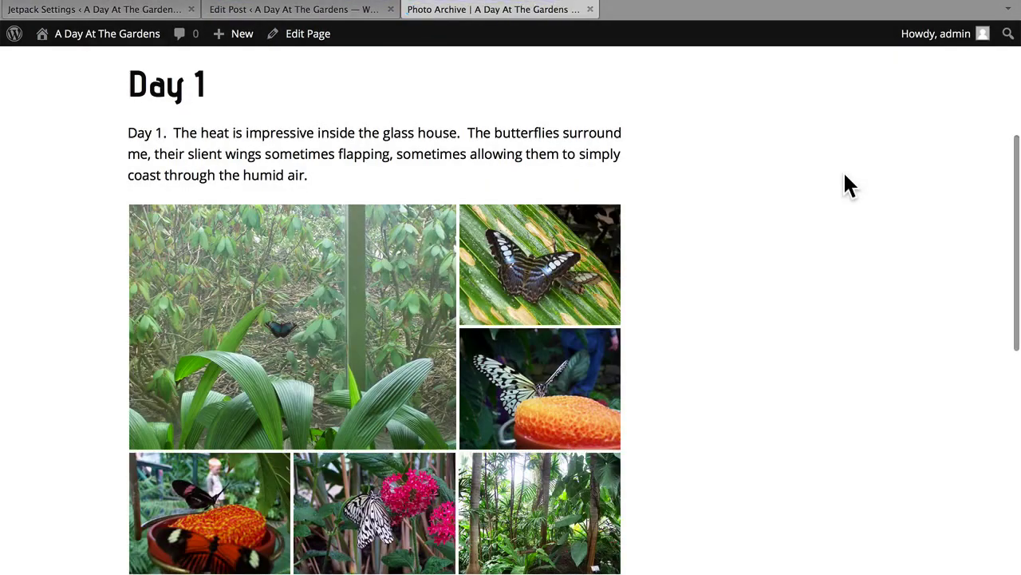
scroll(845, 176, down, 5)
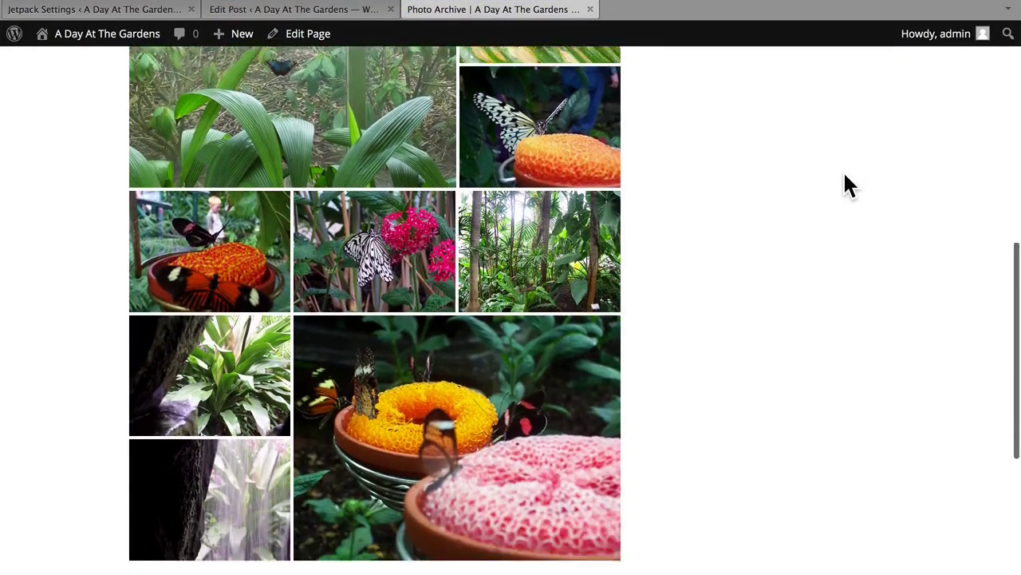
scroll(846, 177, up, 5)
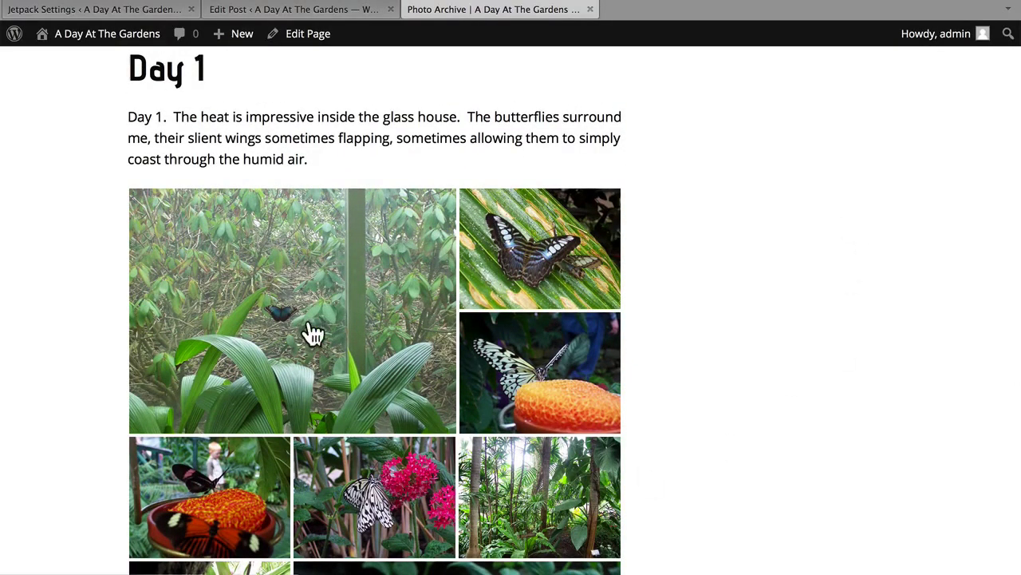
scroll(798, 387, down, 5)
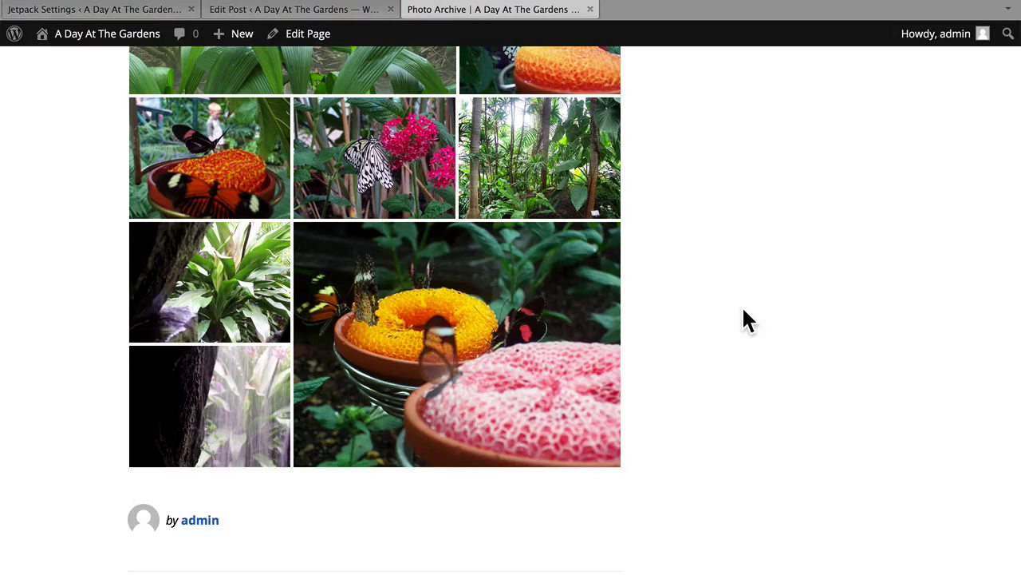
scroll(743, 310, up, 2)
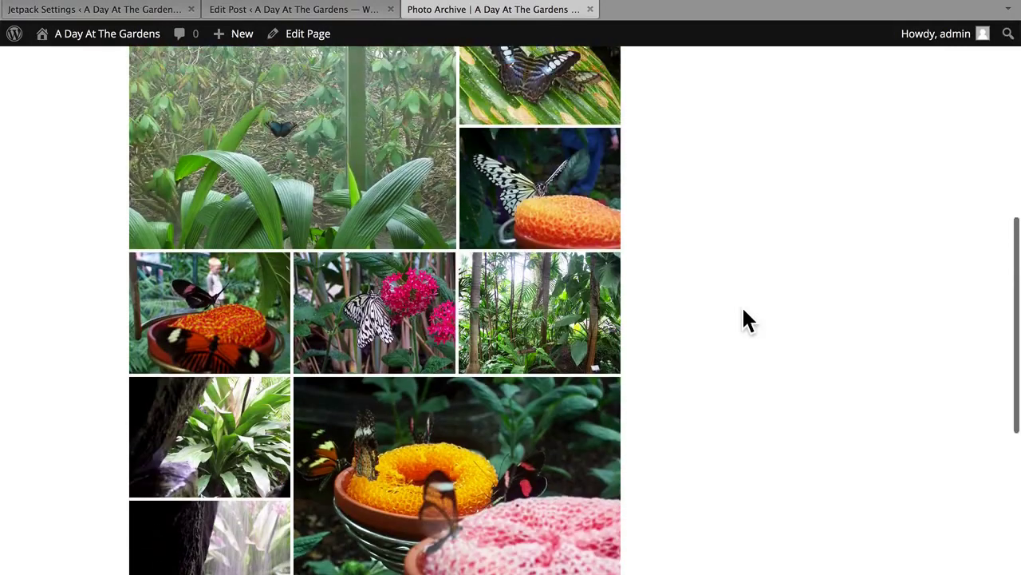